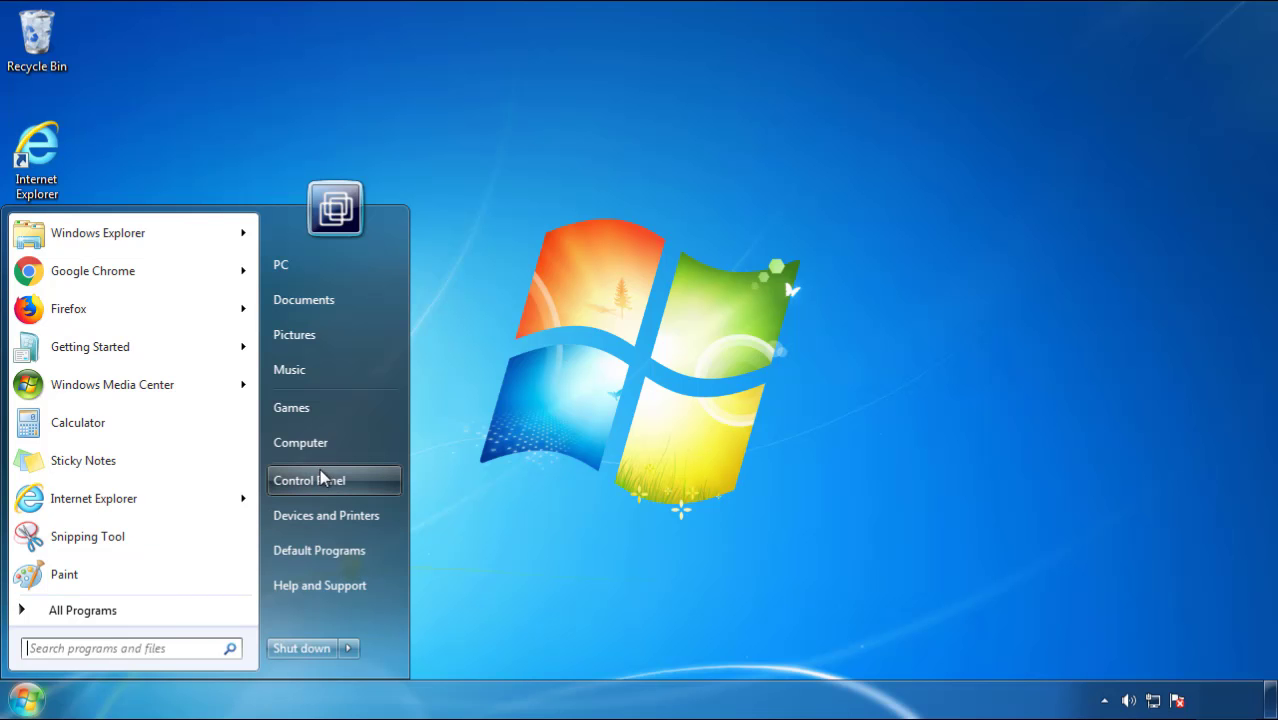
- Open the list of installed programs for uninstalling and sort it by installation date, newest first
left_click(320, 479)
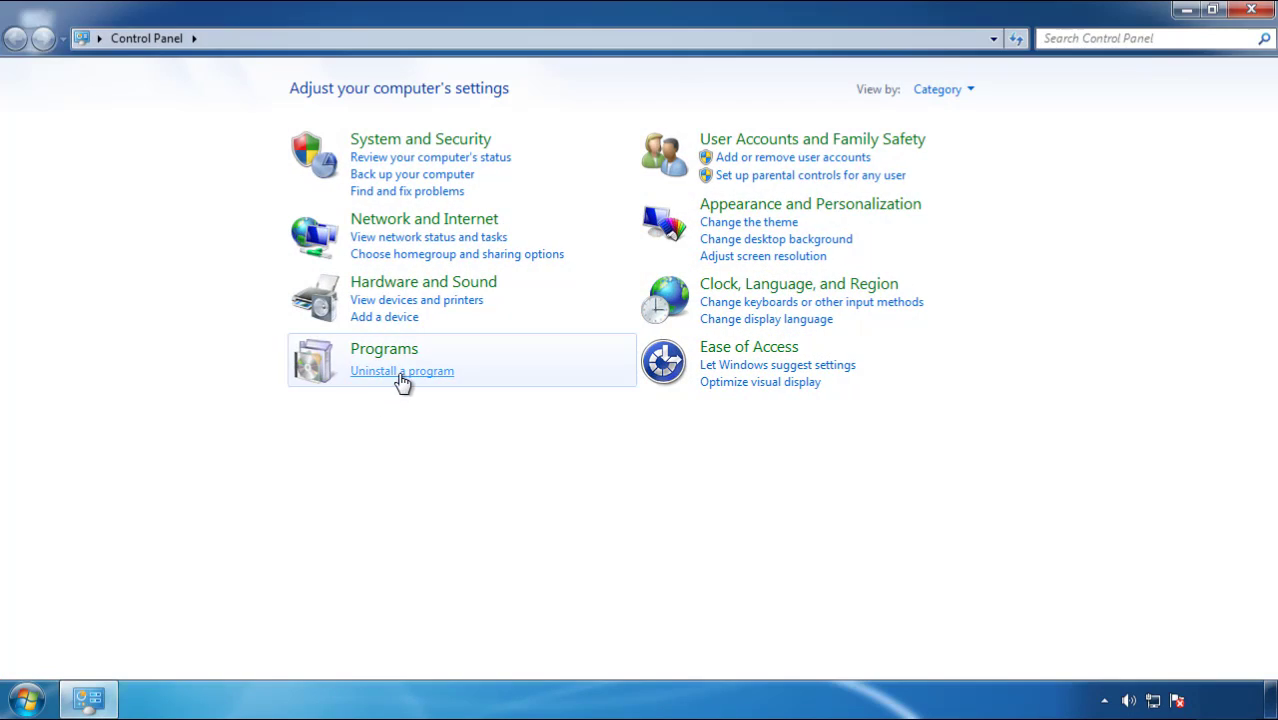
left_click(400, 377)
left_click(749, 190)
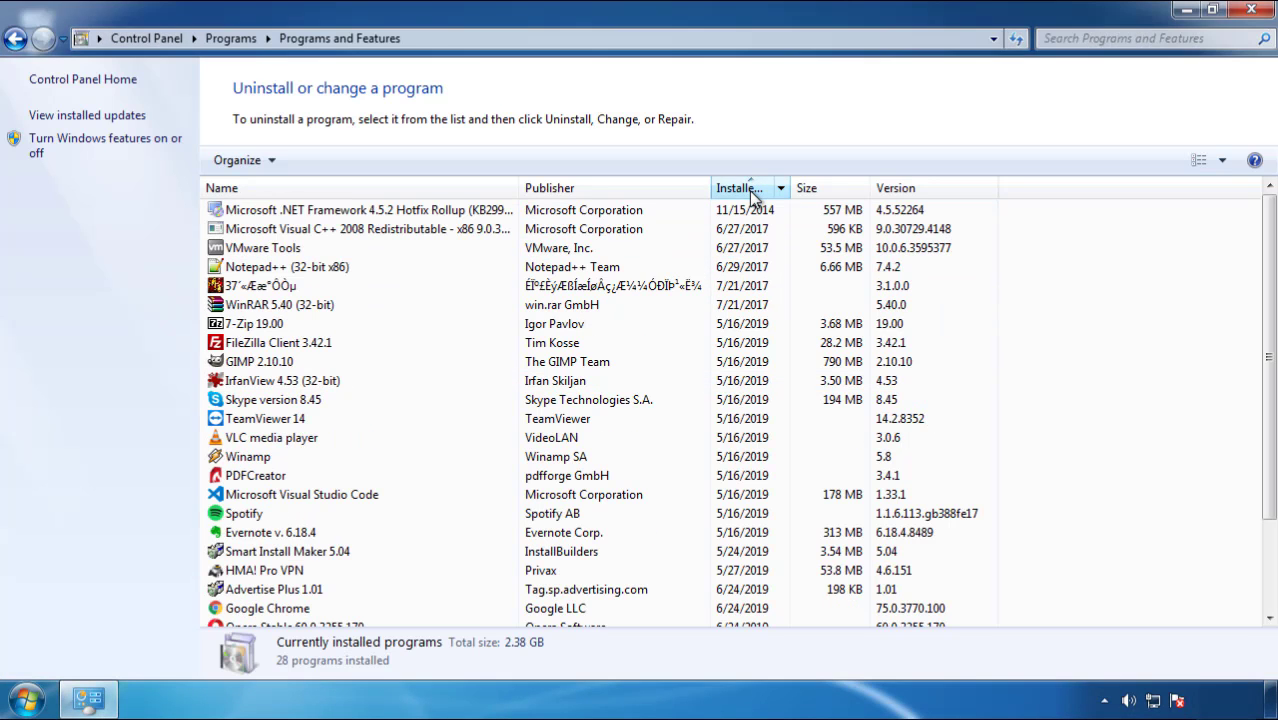
left_click(743, 190)
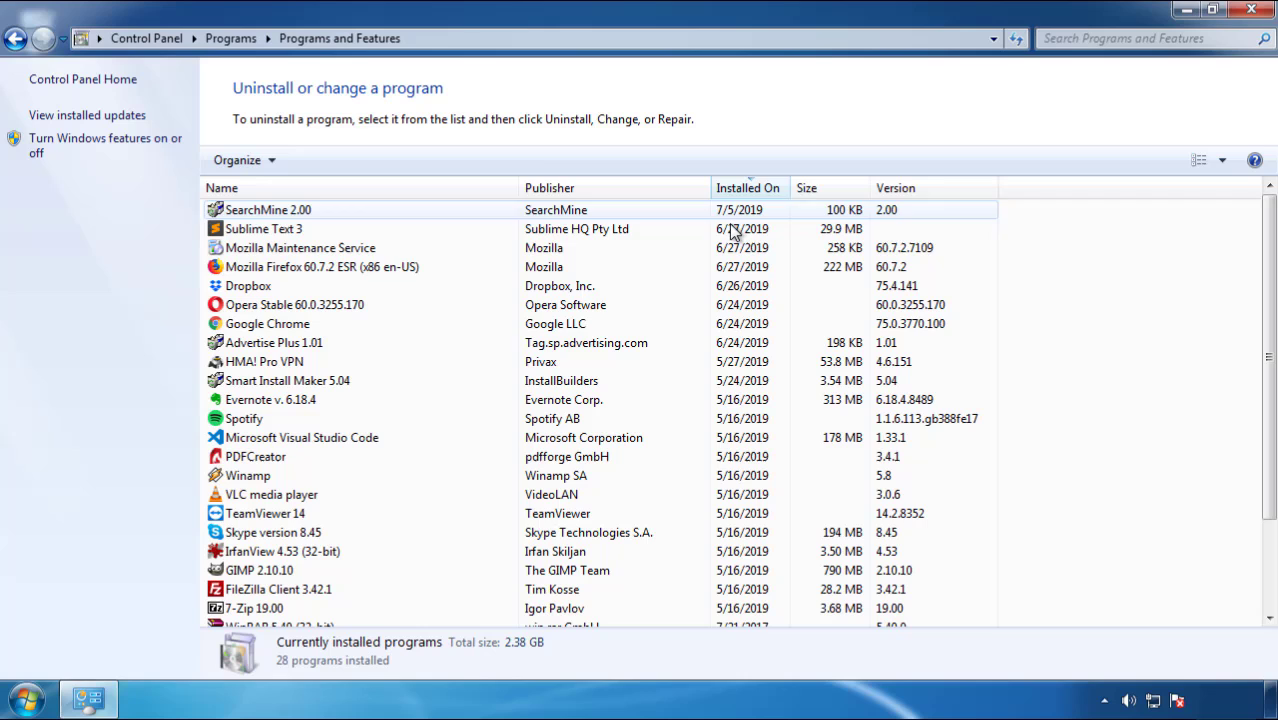
- Uninstall SearchMine 2.00 and close the installed programs window
left_click(268, 213)
left_click(316, 160)
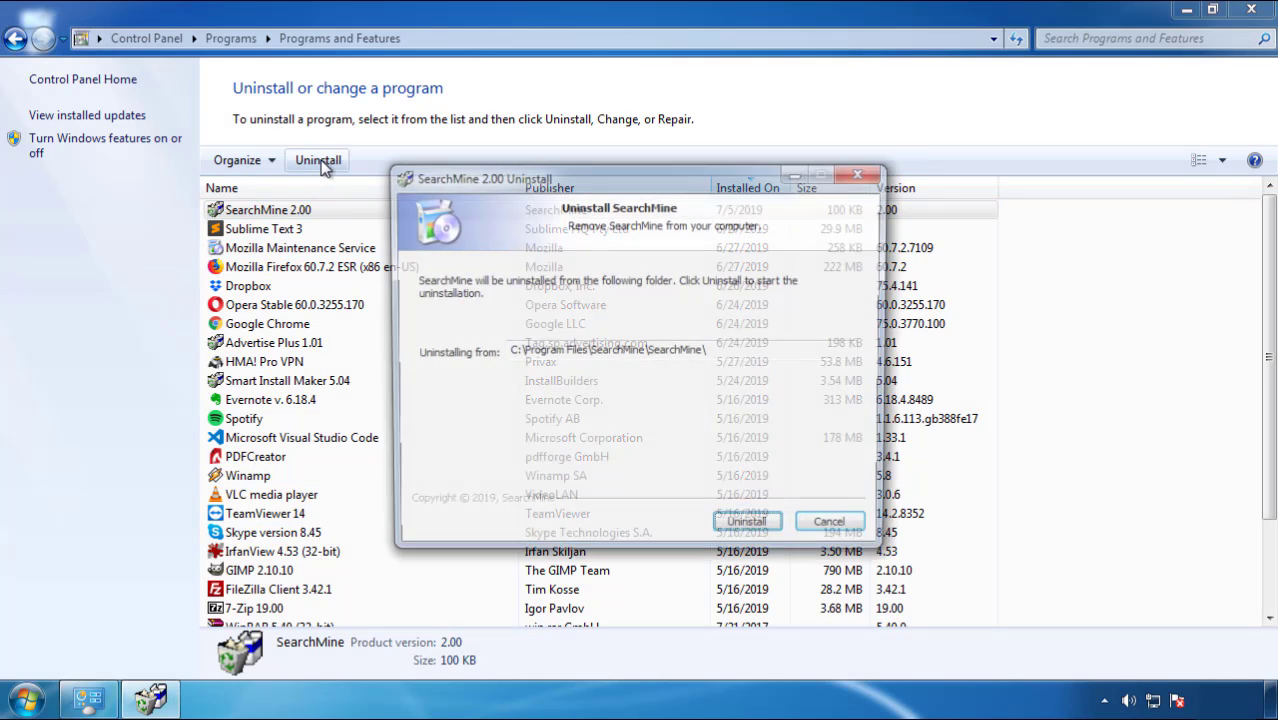
left_click(745, 529)
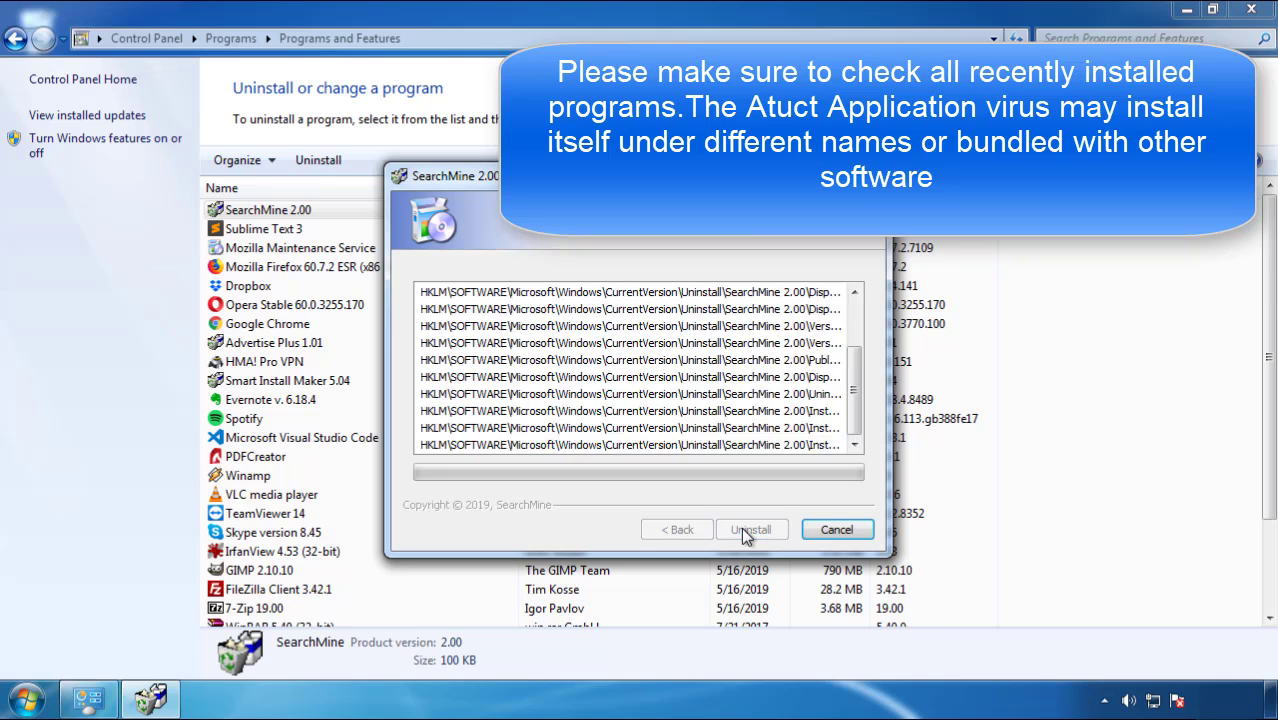
left_click(750, 530)
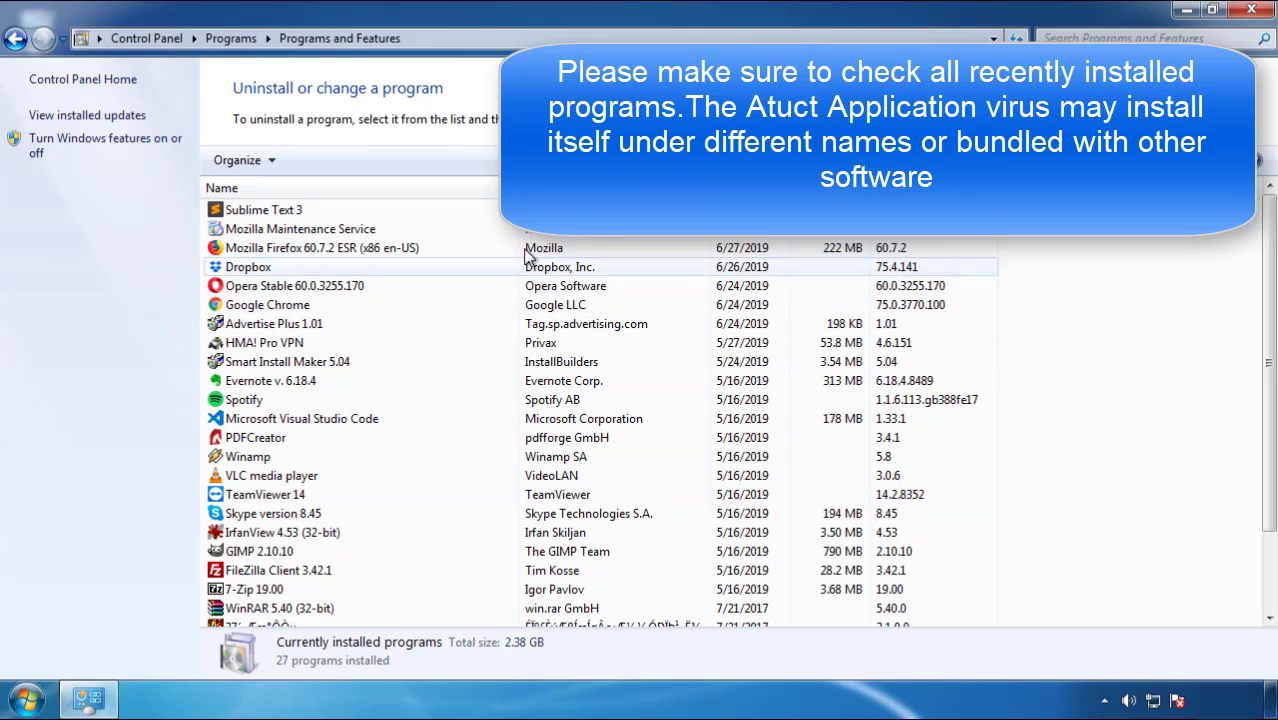
left_click(1253, 12)
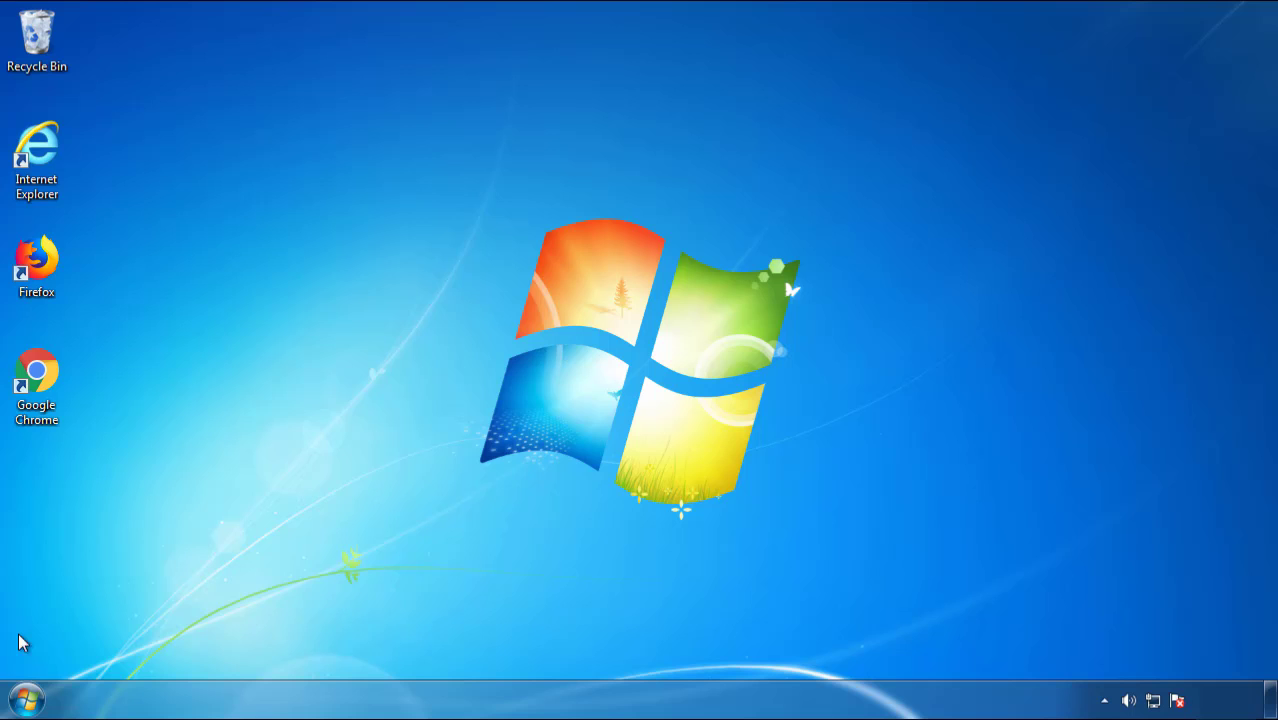
- Restart the computer and boot Windows 7 in Safe Mode
left_click(25, 698)
left_click(348, 648)
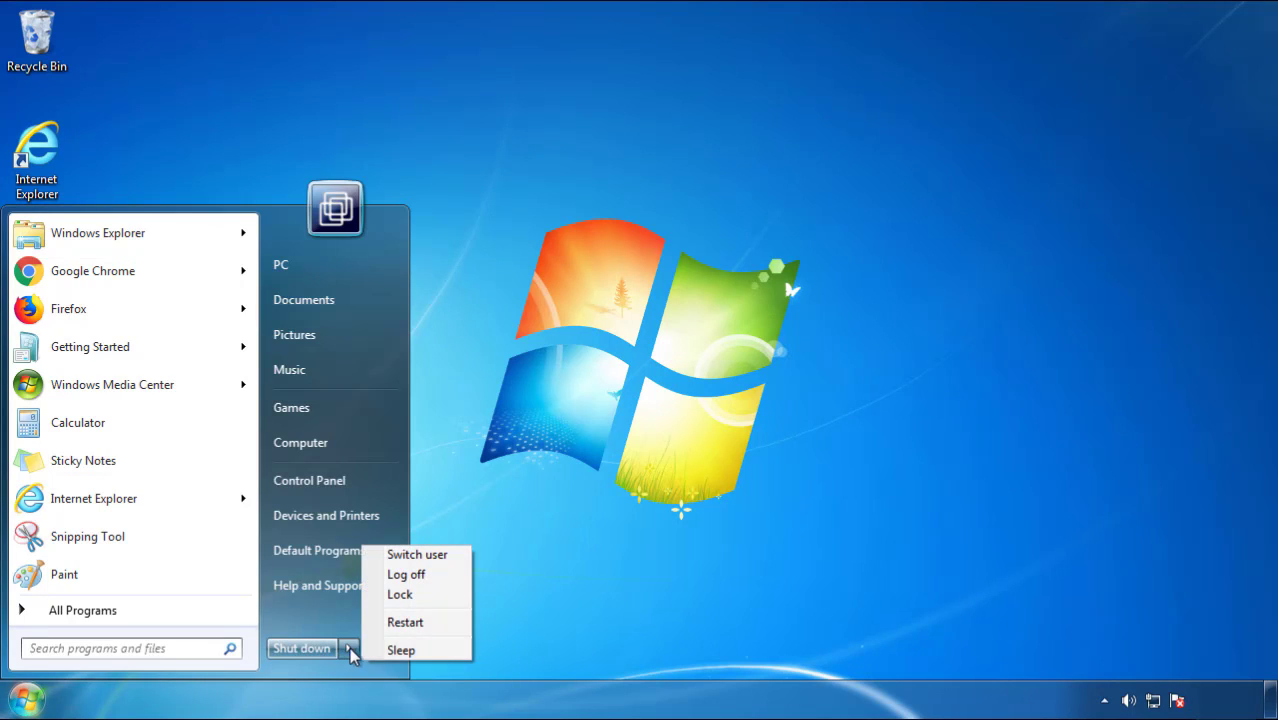
left_click(665, 552)
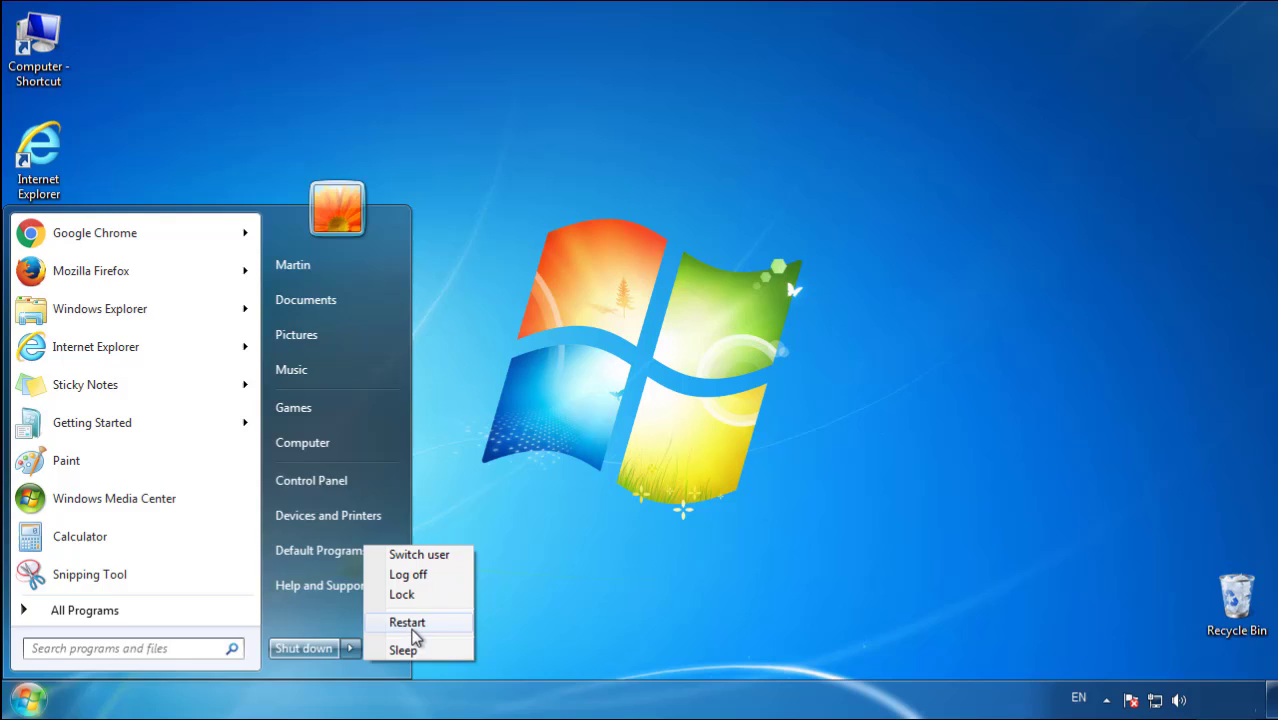
left_click(416, 635)
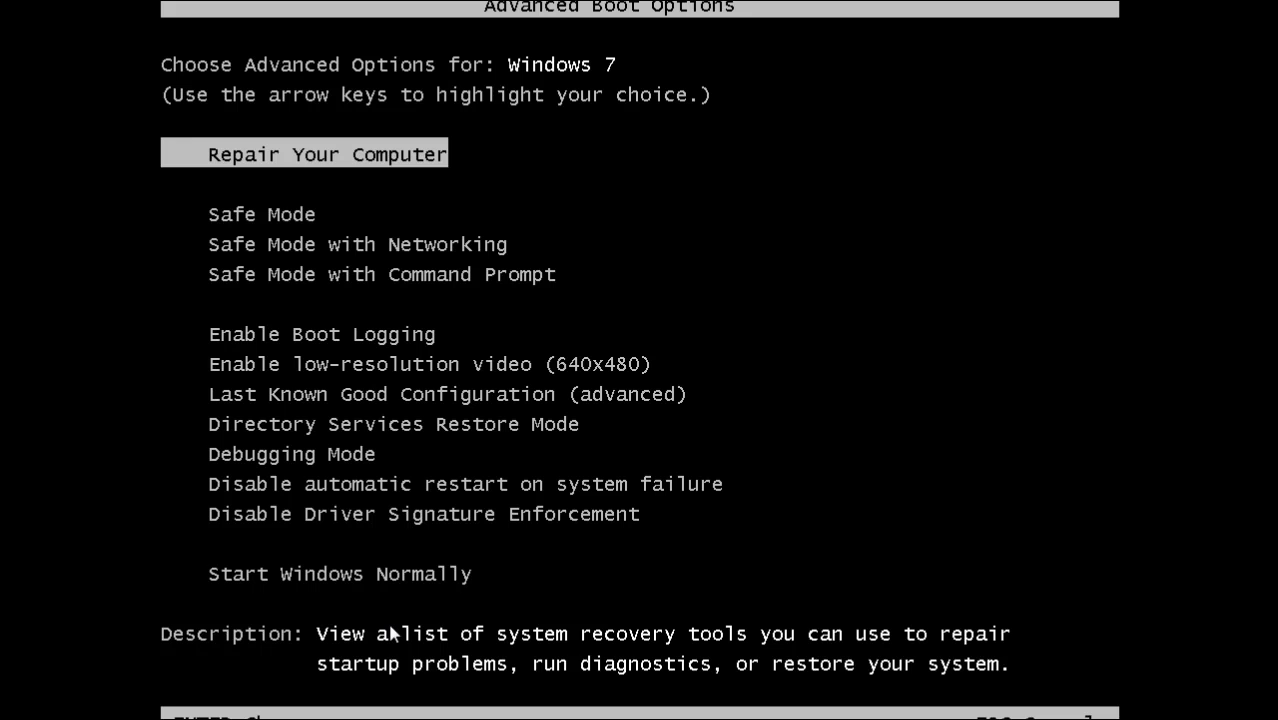
key("Down")
key("Return")
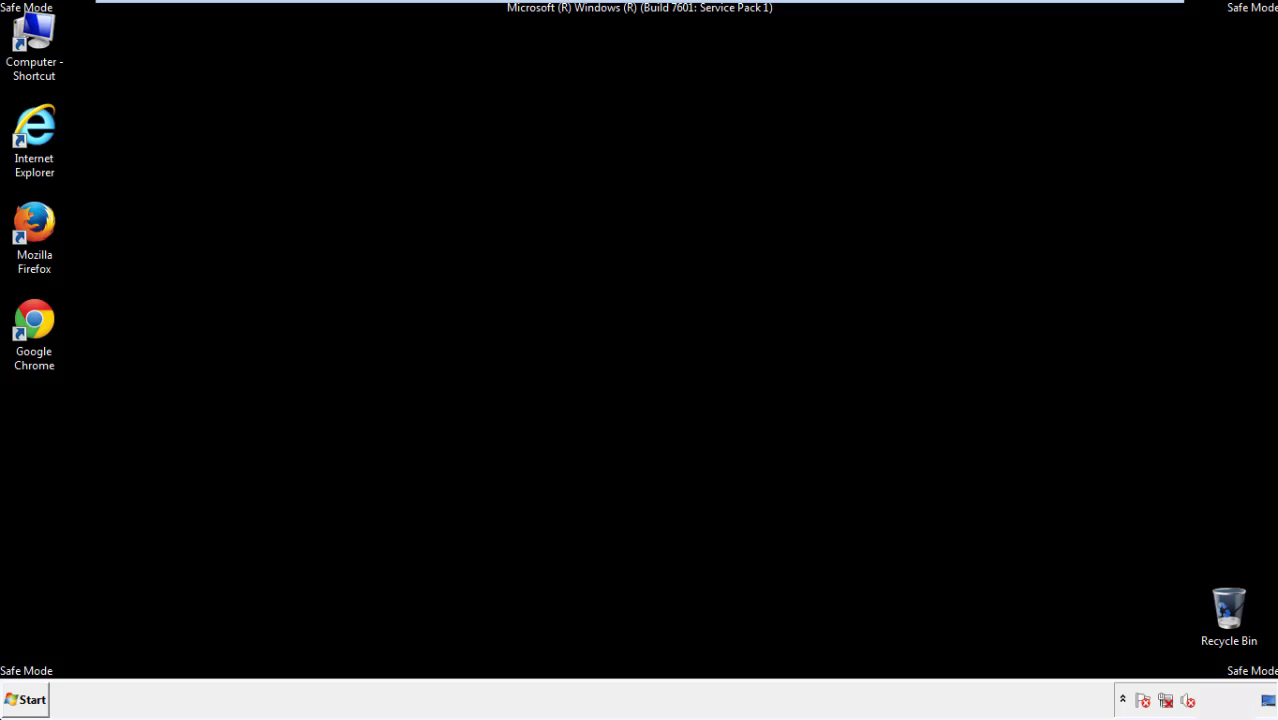
- Switch to Mozilla Firefox and decline making it the default browser for now
double_click(46, 232)
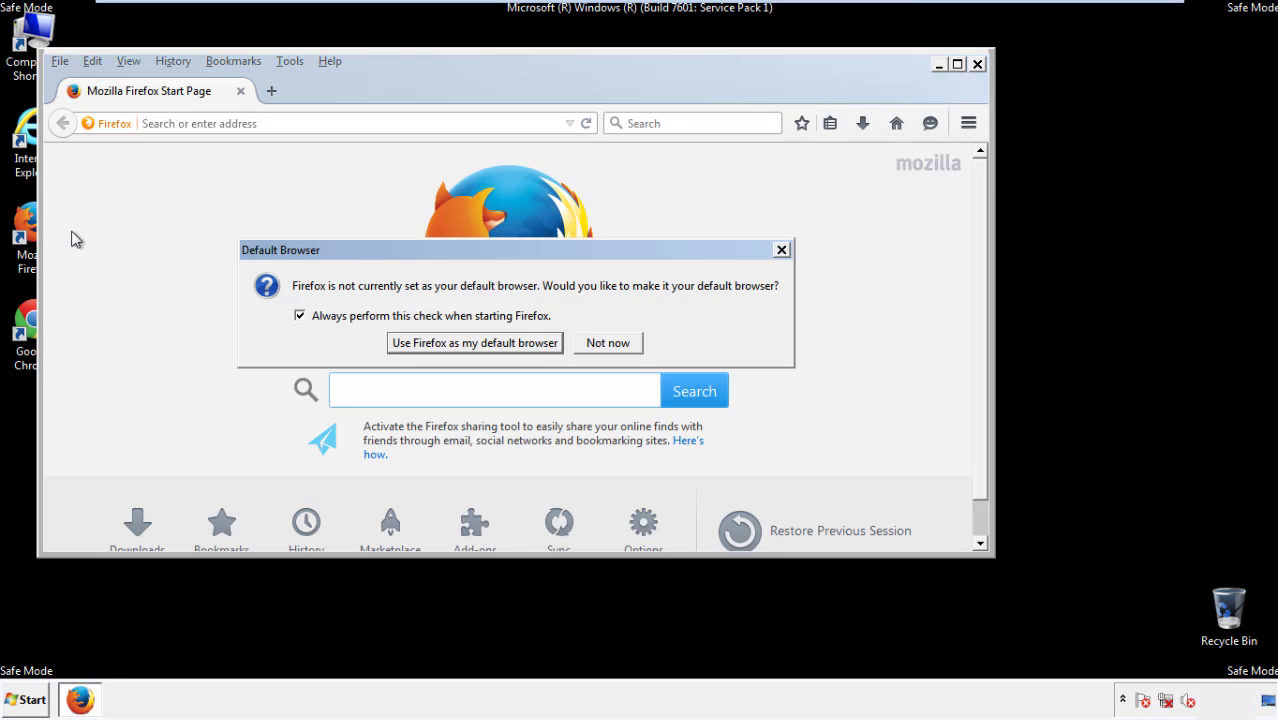
left_click(624, 343)
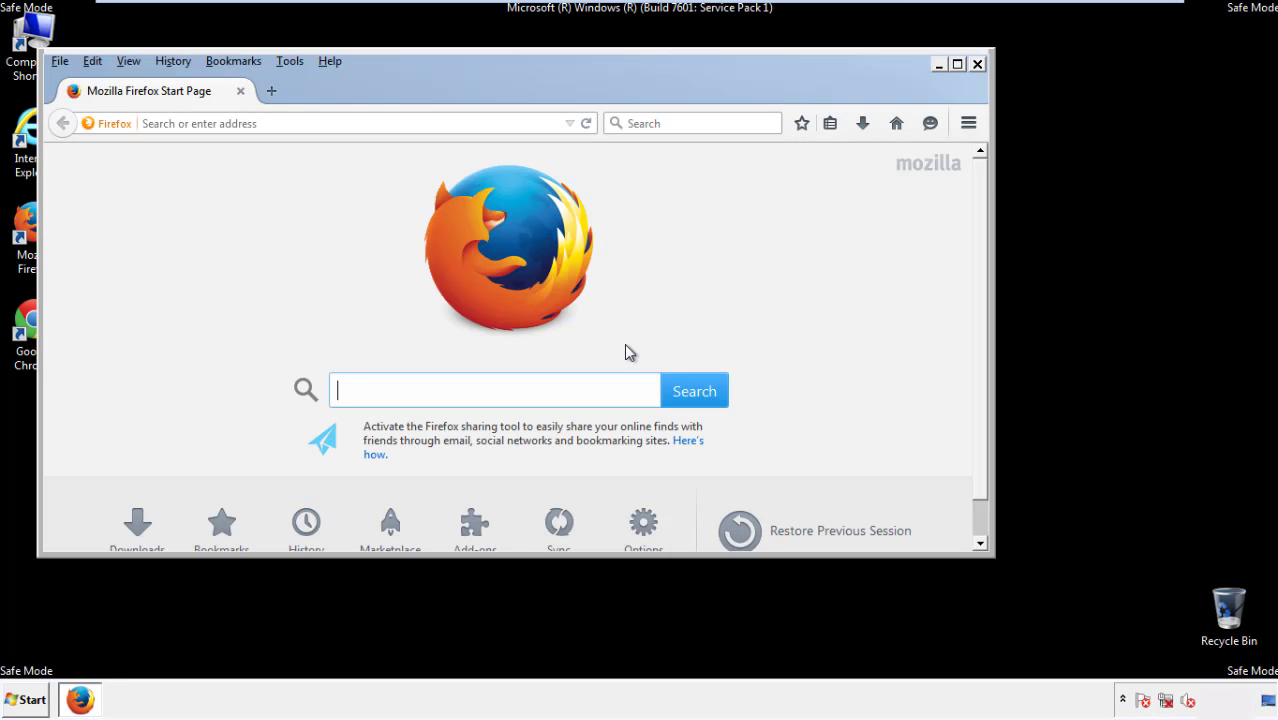
- Hide the Firefox menu bar and show it again
right_click(392, 84)
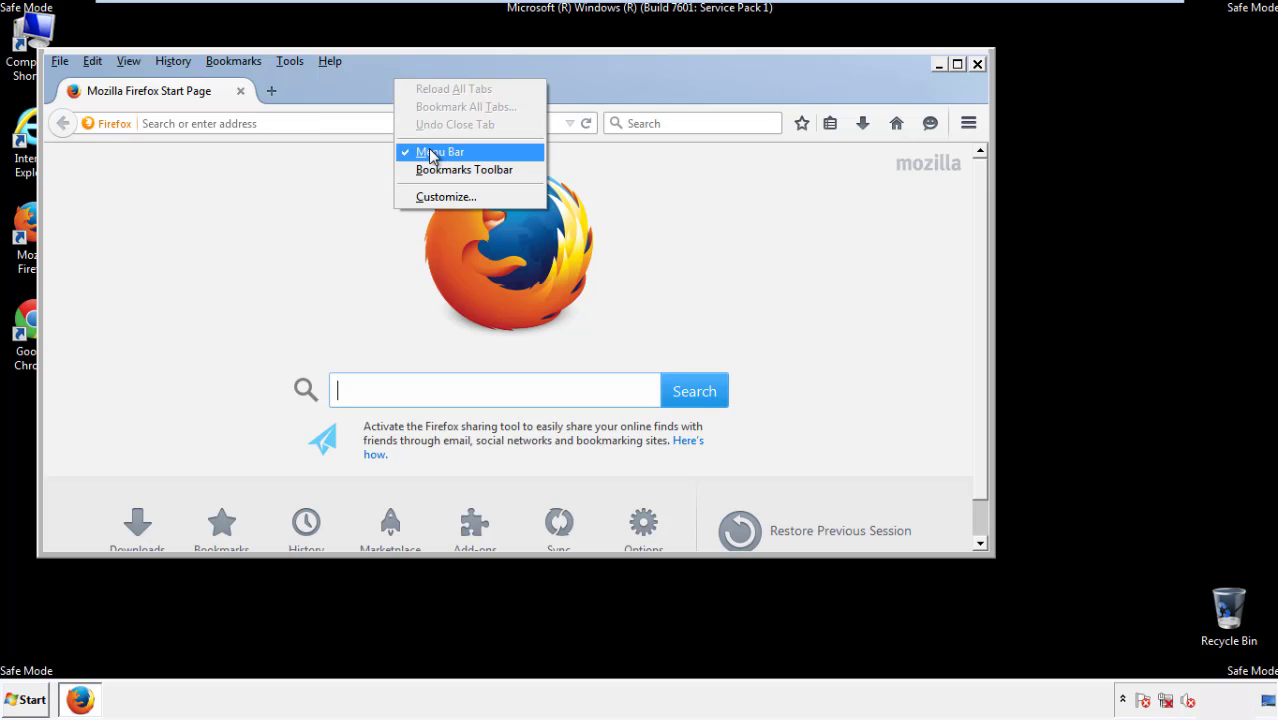
left_click(430, 149)
right_click(401, 82)
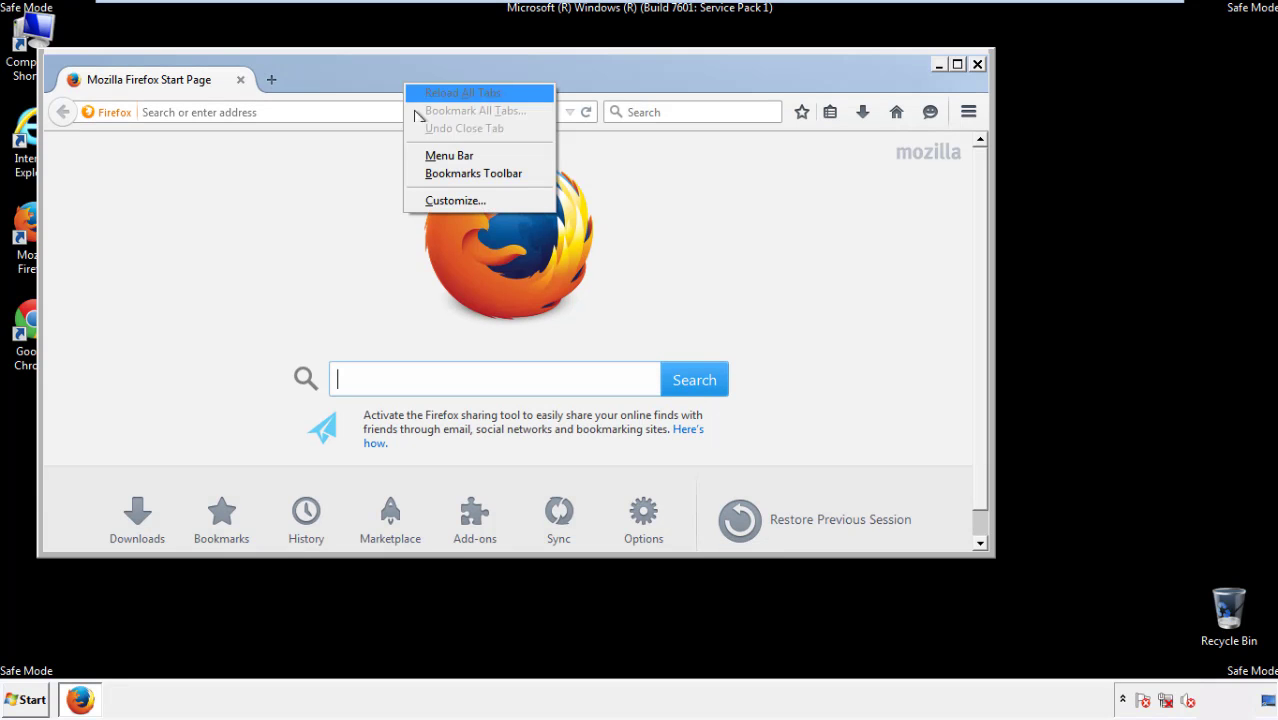
left_click(430, 158)
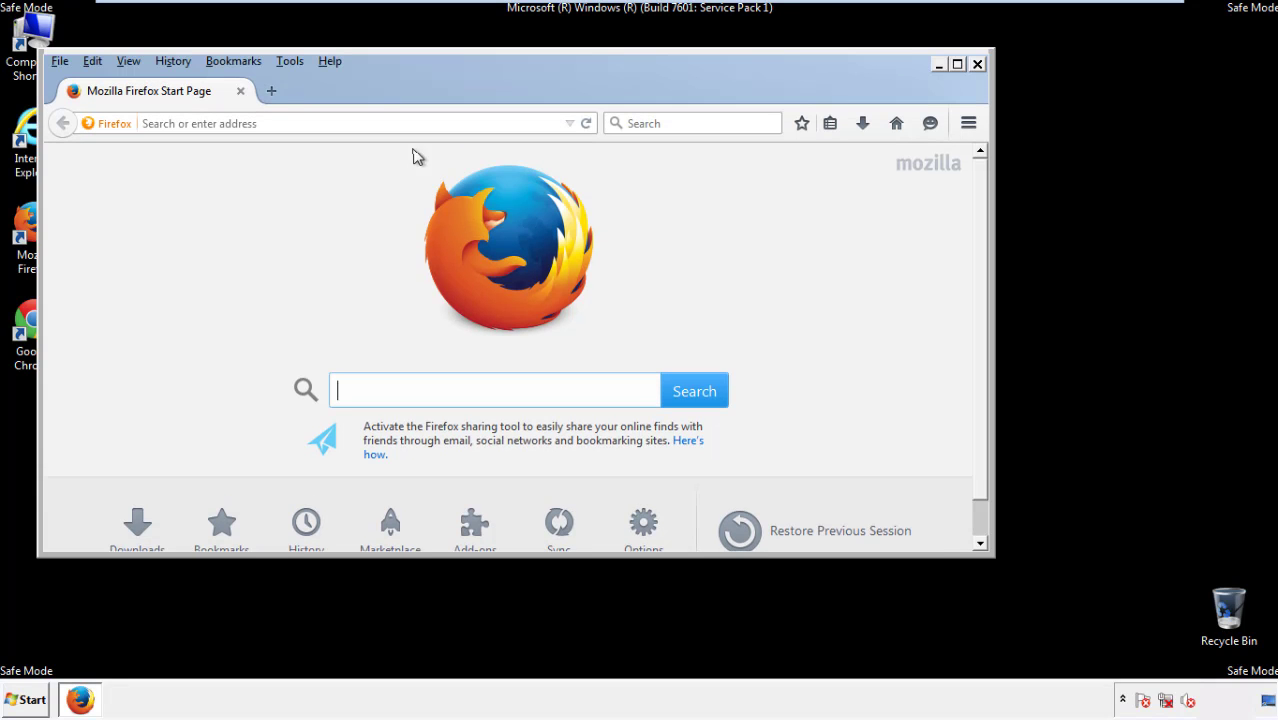
- Clear all Firefox history for the time range Everything, including cookies, cache, active logins, offline website data and site preferences
left_click(178, 64)
left_click(190, 99)
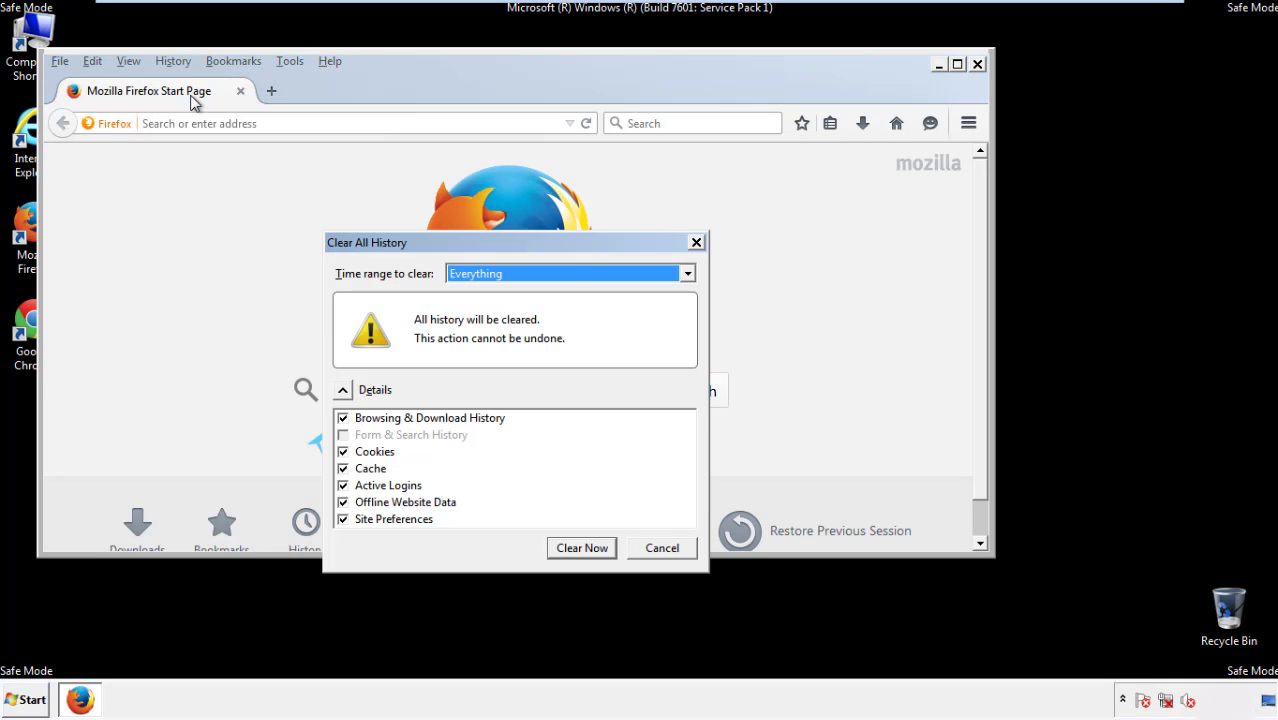
left_click(474, 278)
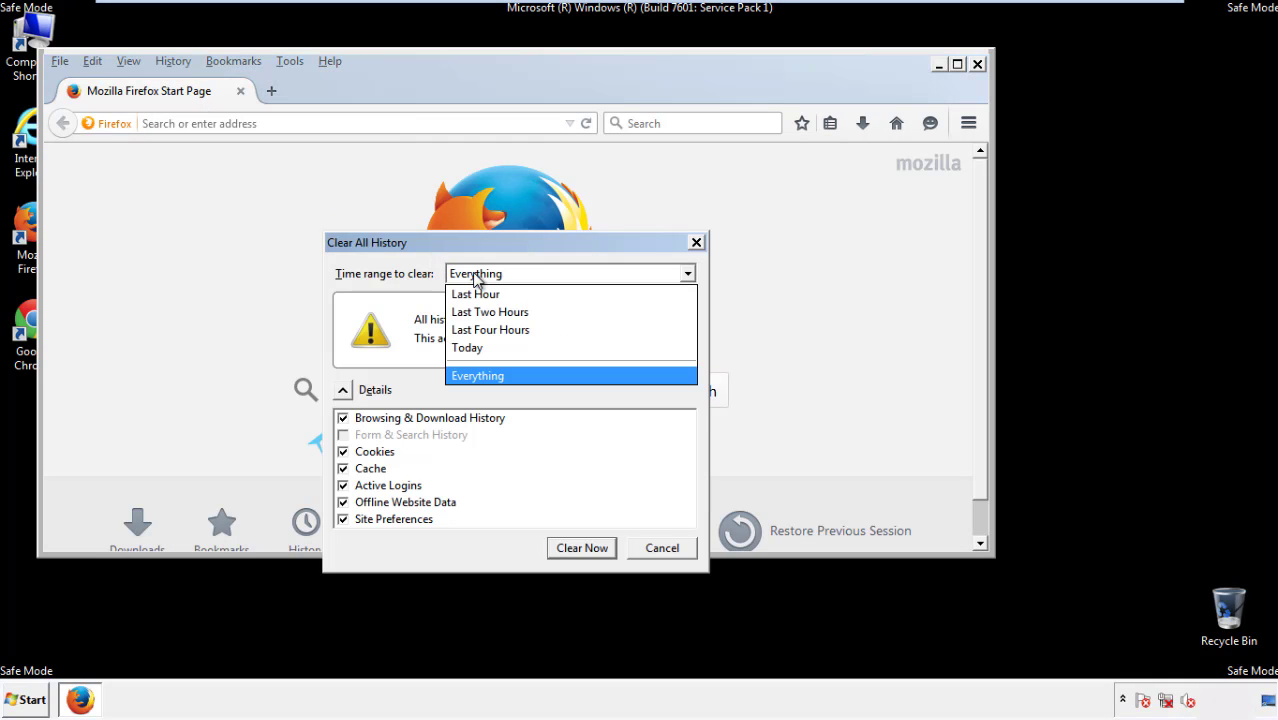
left_click(477, 373)
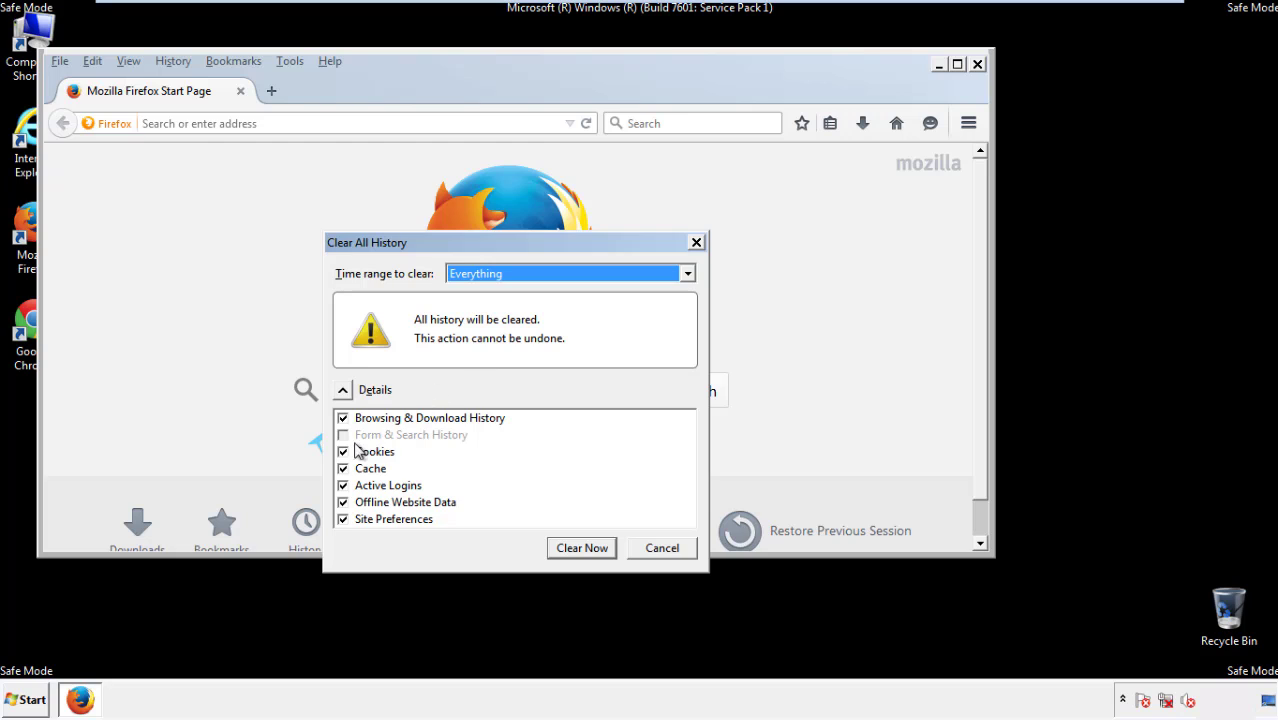
left_click(342, 502)
left_click(342, 502)
left_click(343, 519)
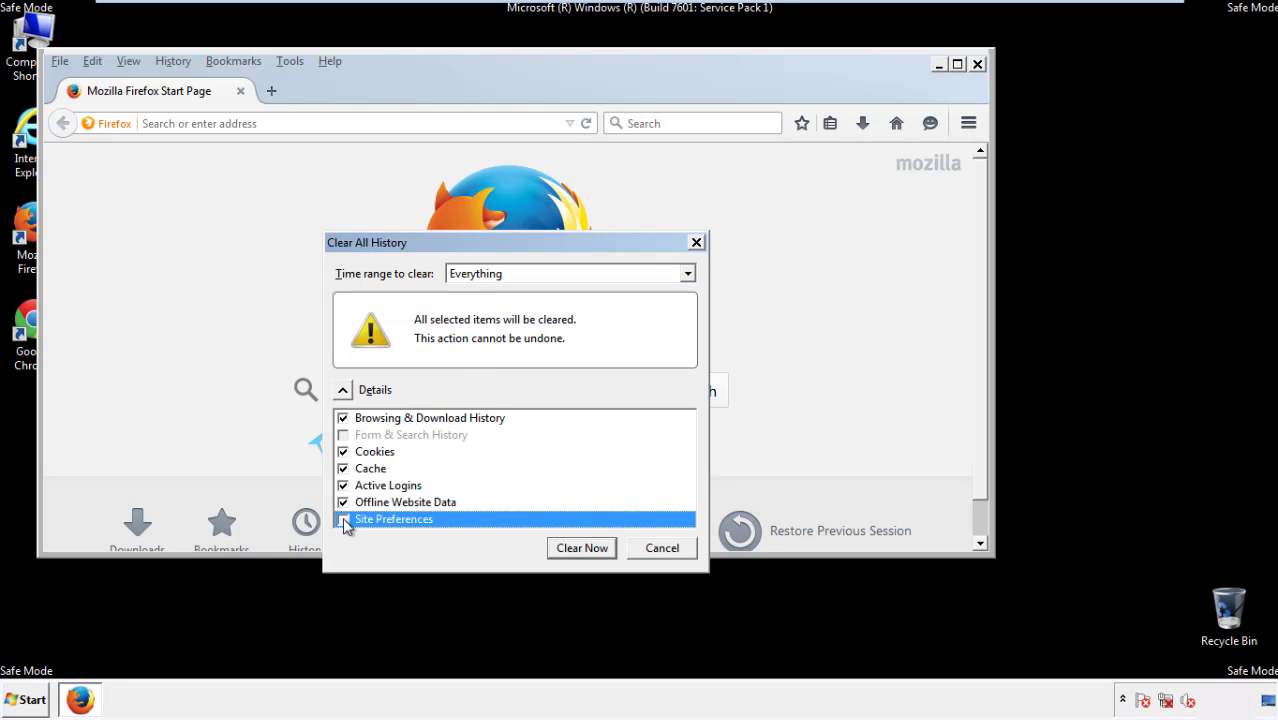
left_click(344, 520)
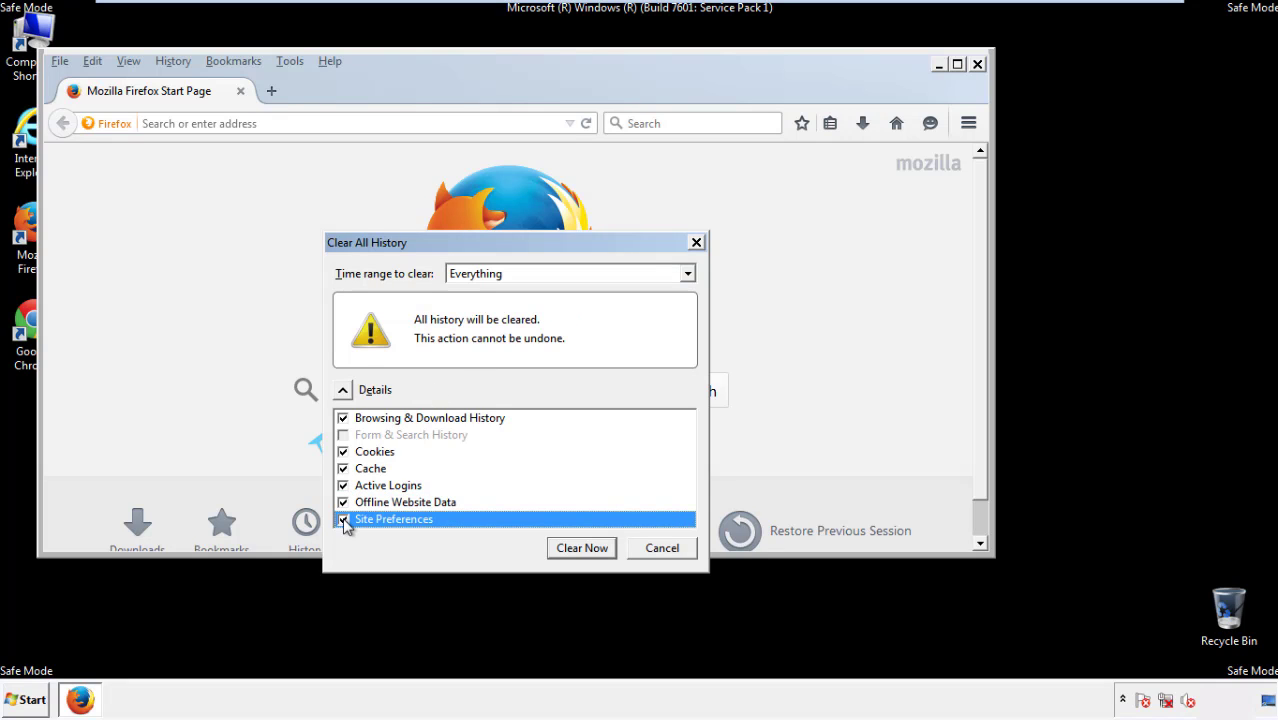
left_click(581, 549)
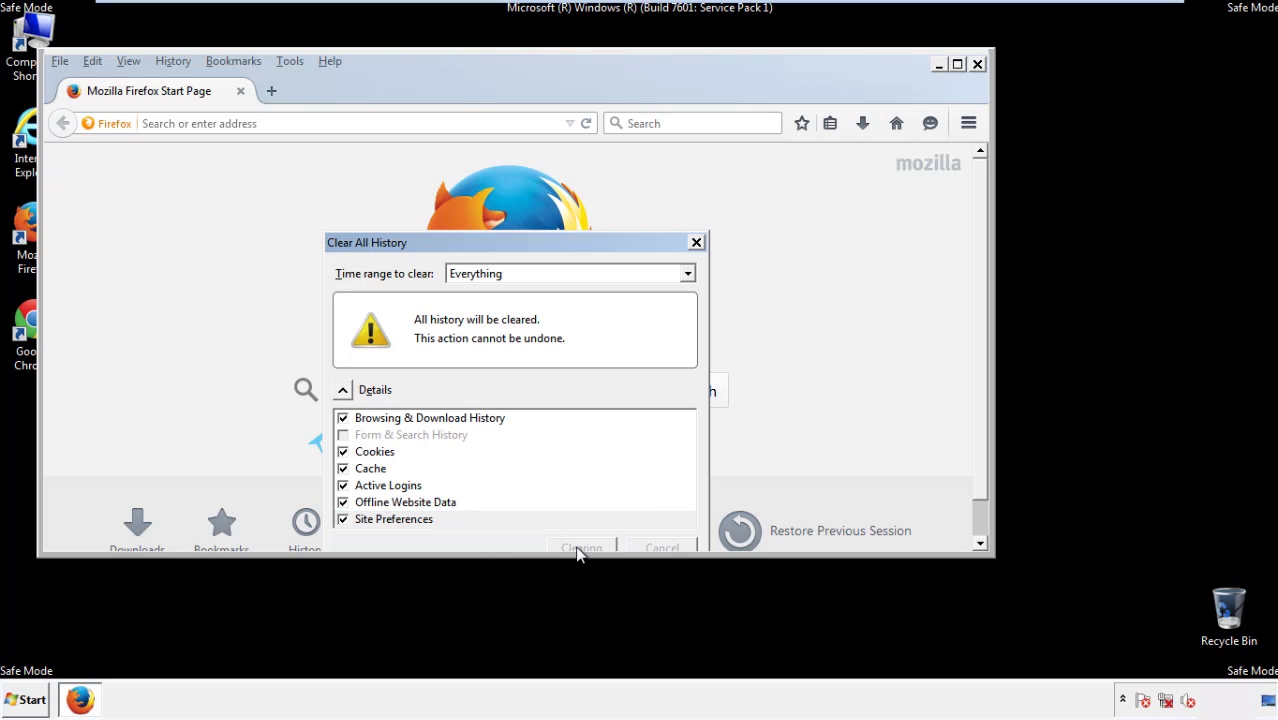
- Refresh Firefox to its default settings from the troubleshooting information, finish the import wizard without making Firefox the default browser, and close it
left_click(330, 60)
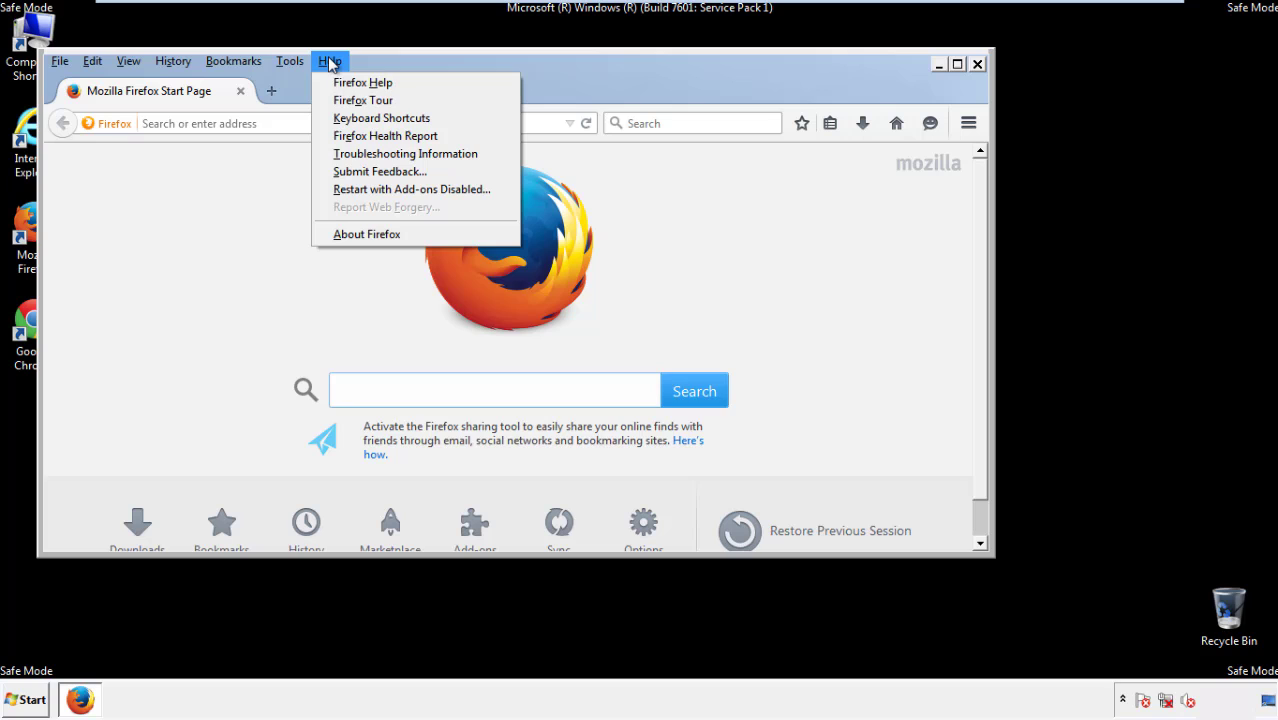
left_click(370, 153)
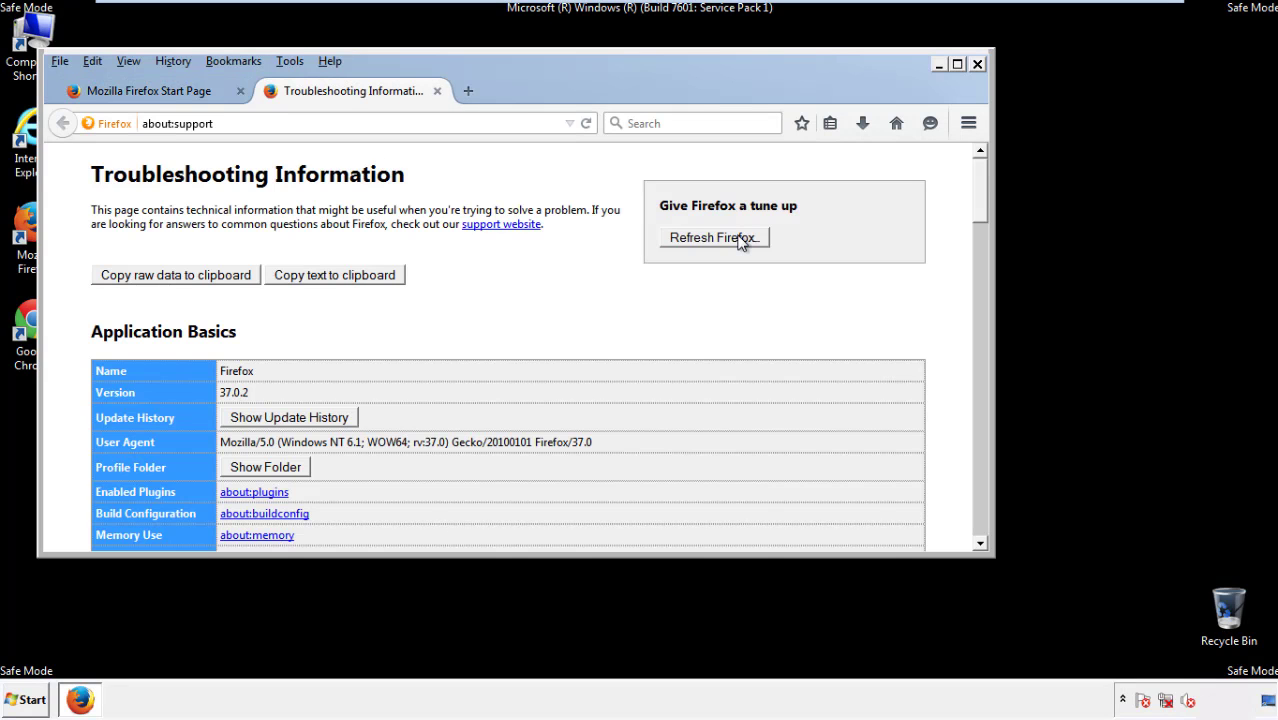
left_click(741, 240)
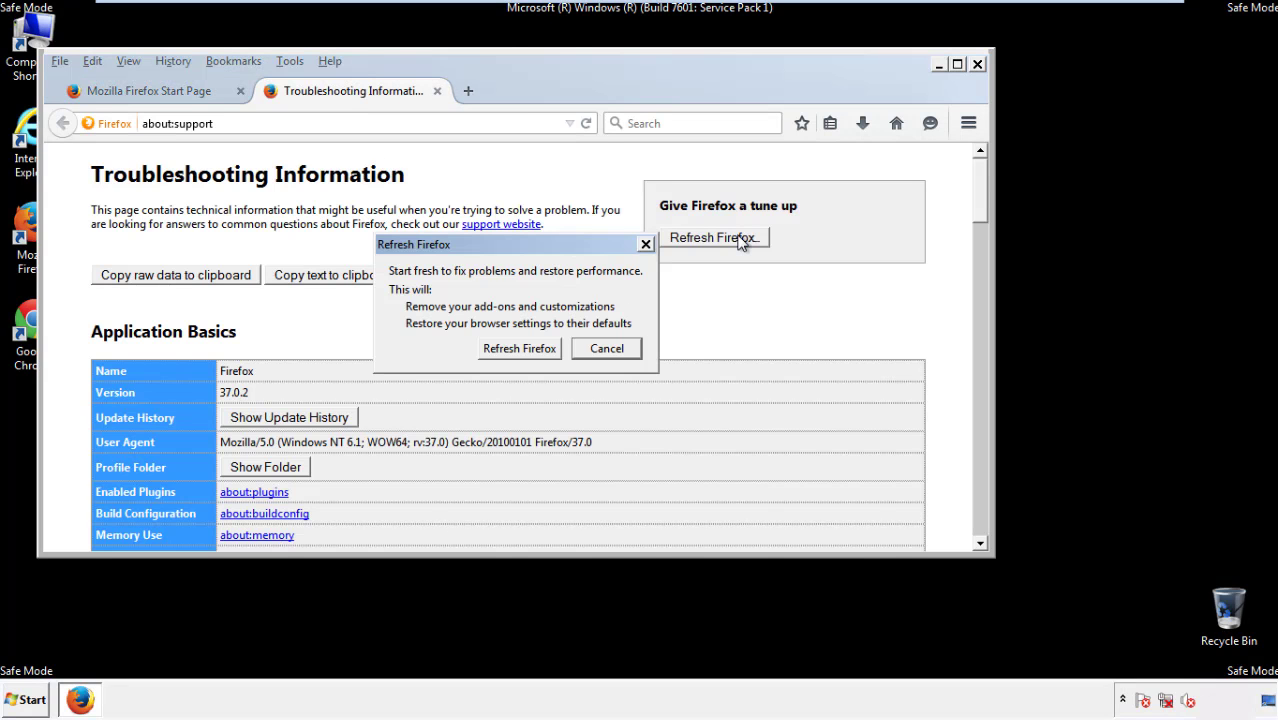
left_click(519, 348)
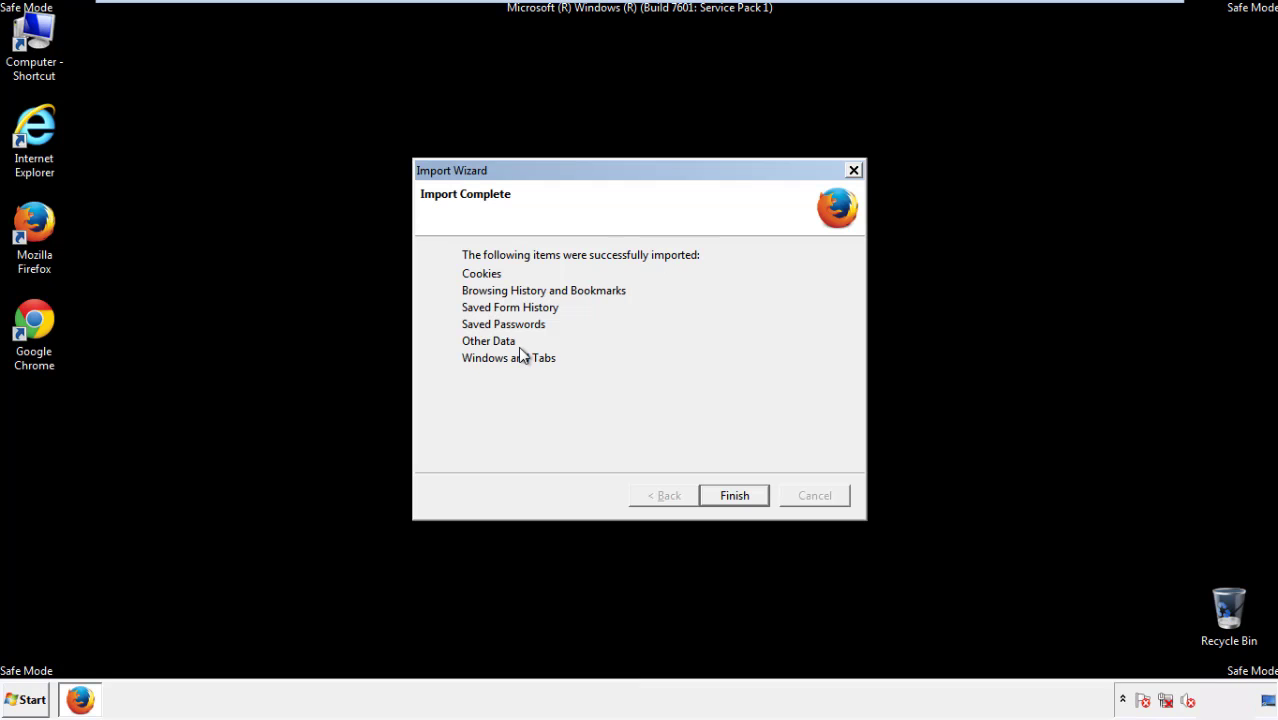
left_click(734, 496)
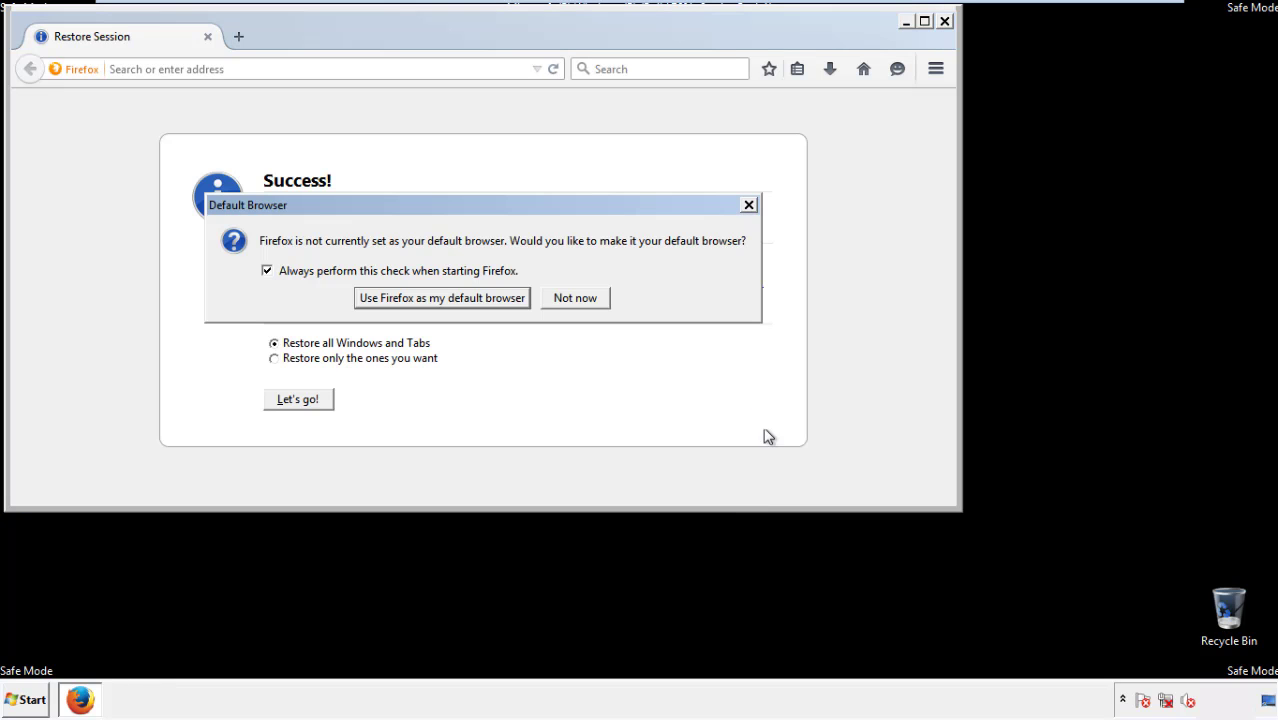
left_click(578, 300)
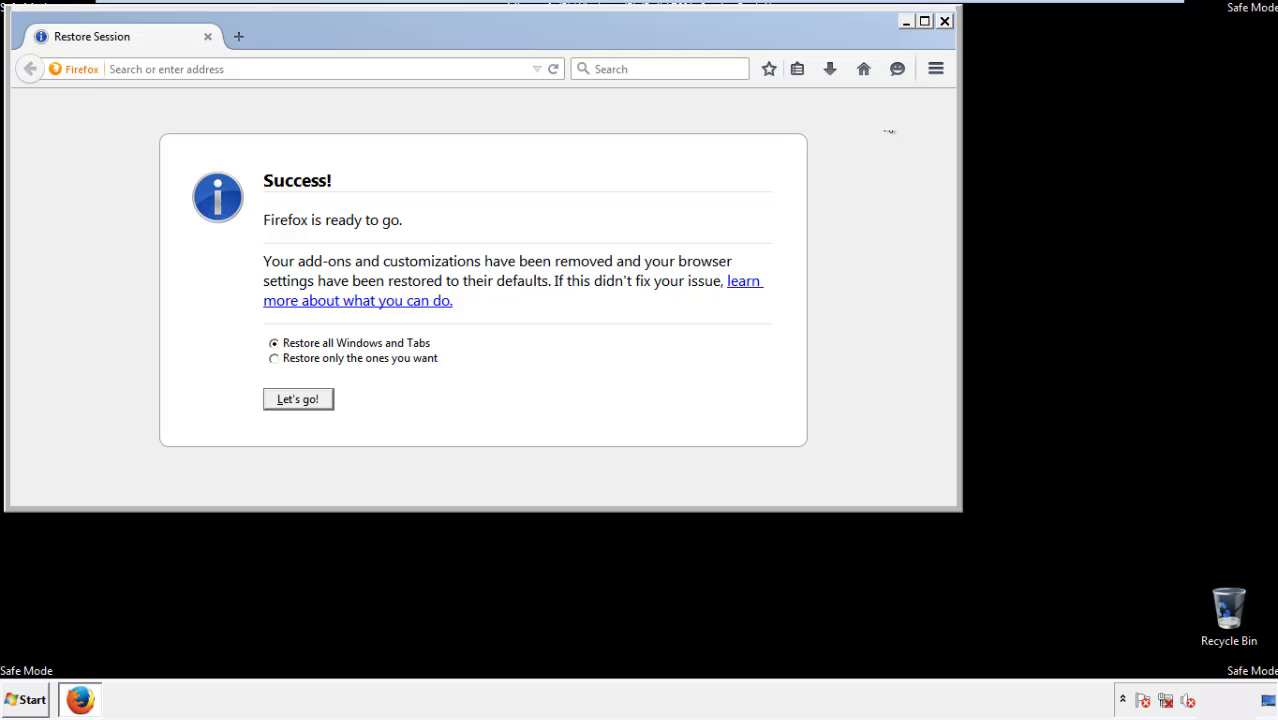
left_click(943, 21)
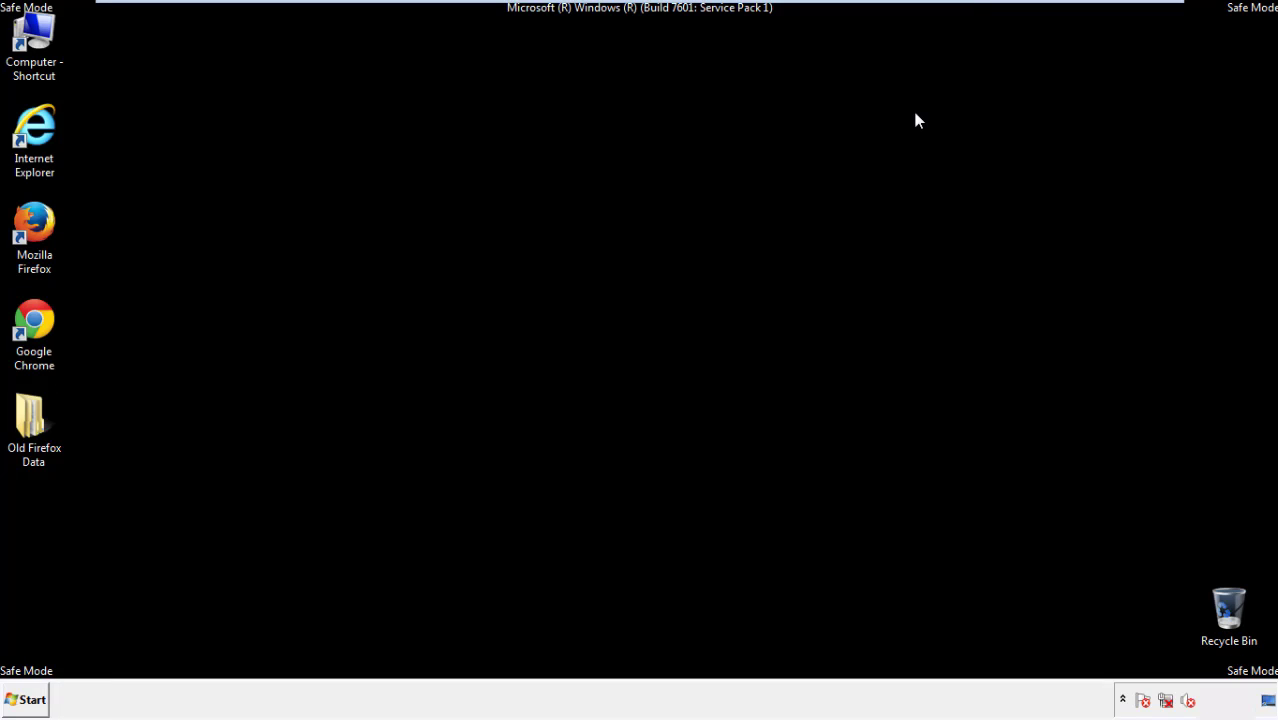
- Switch to Google Chrome and stop it from asking to become the default browser
left_click(29, 318)
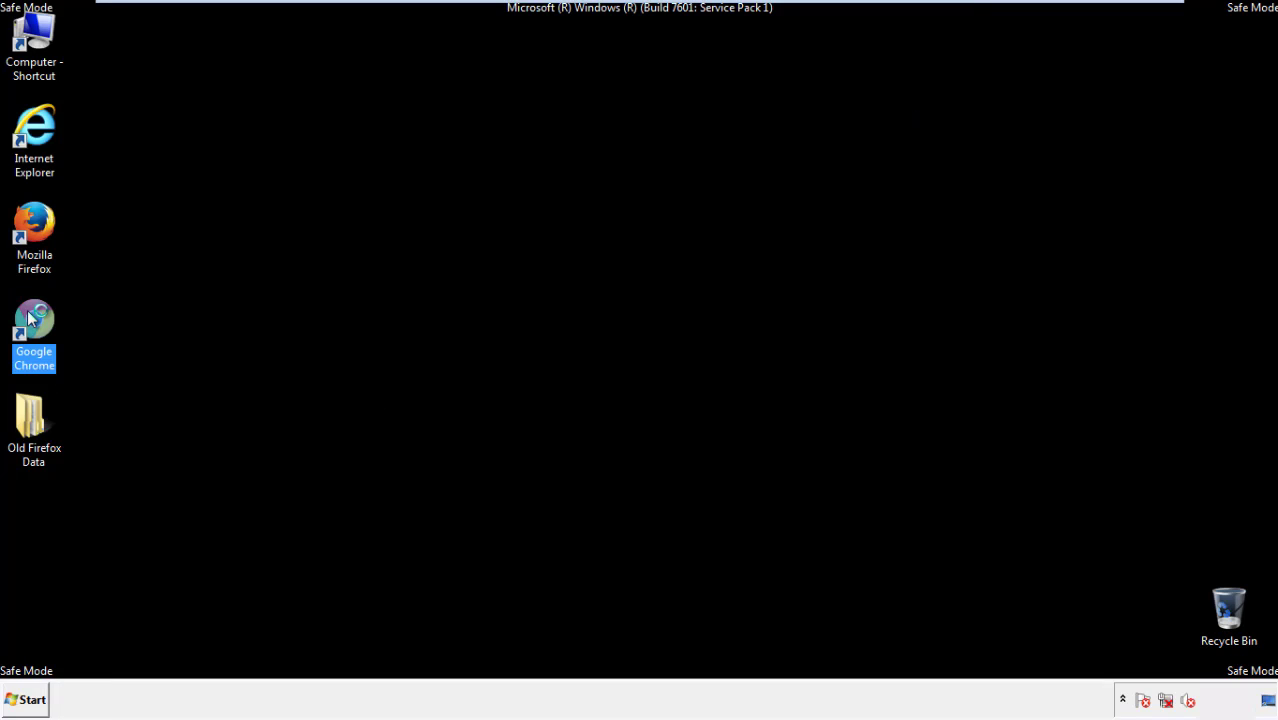
double_click(29, 318)
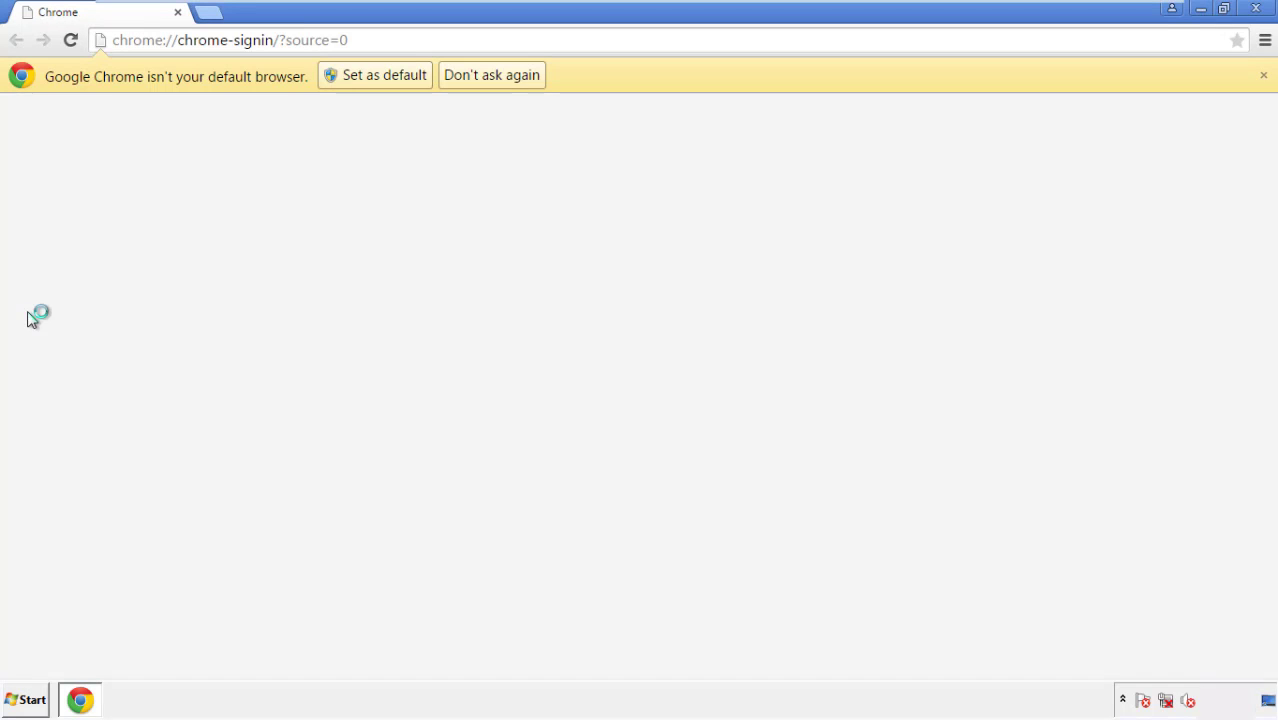
left_click(513, 76)
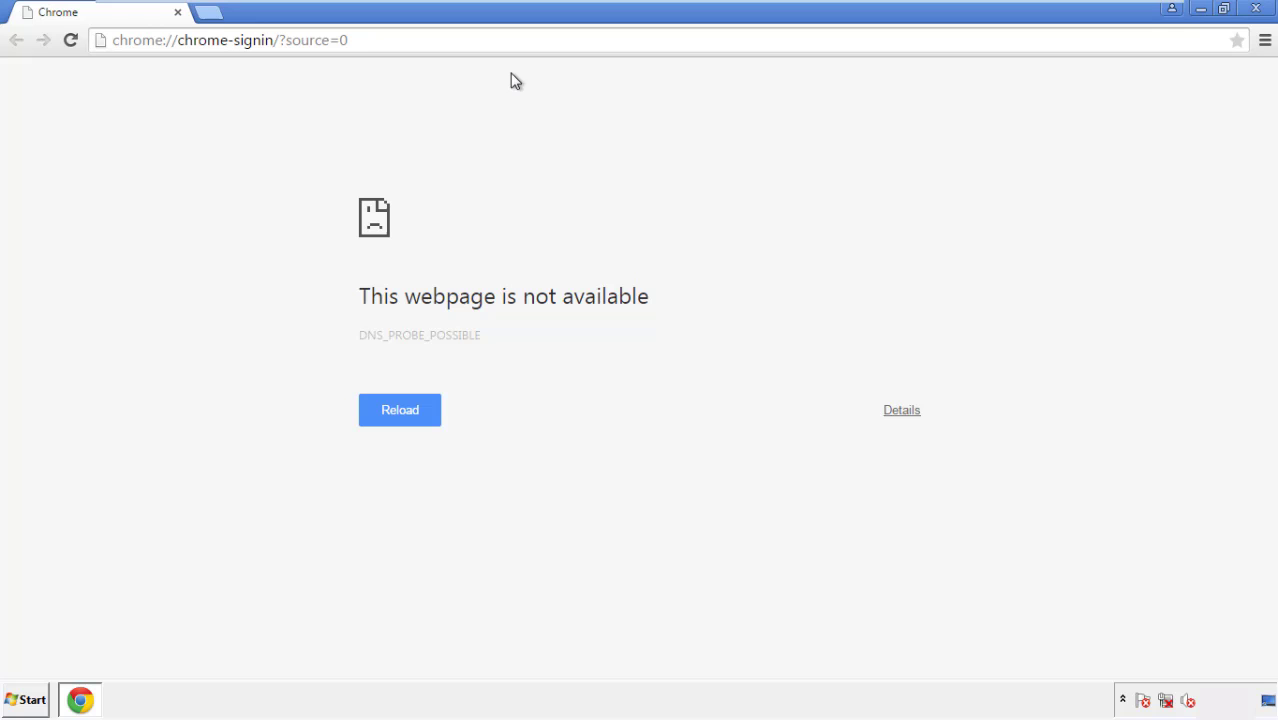
- Clear Chrome's browsing data from the beginning of time, including browsing and download history, cookies, cached files, autofill form data and hosted app data
left_click(1264, 44)
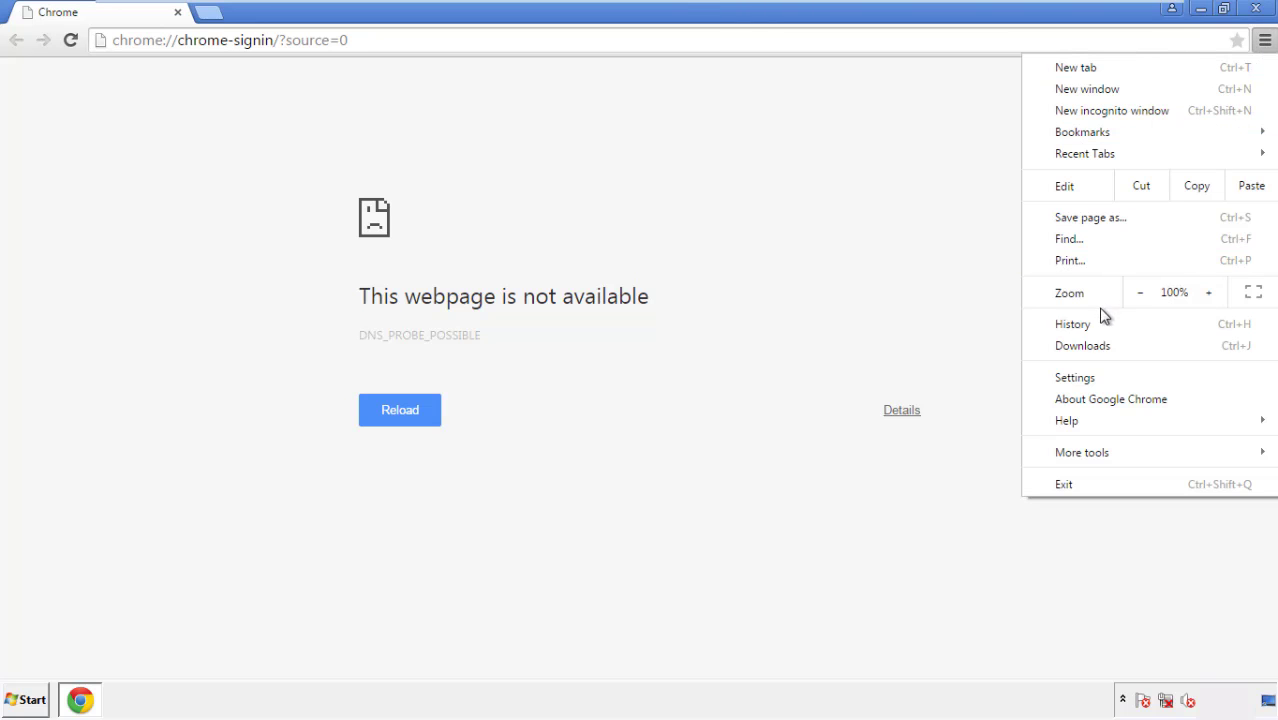
left_click(1081, 377)
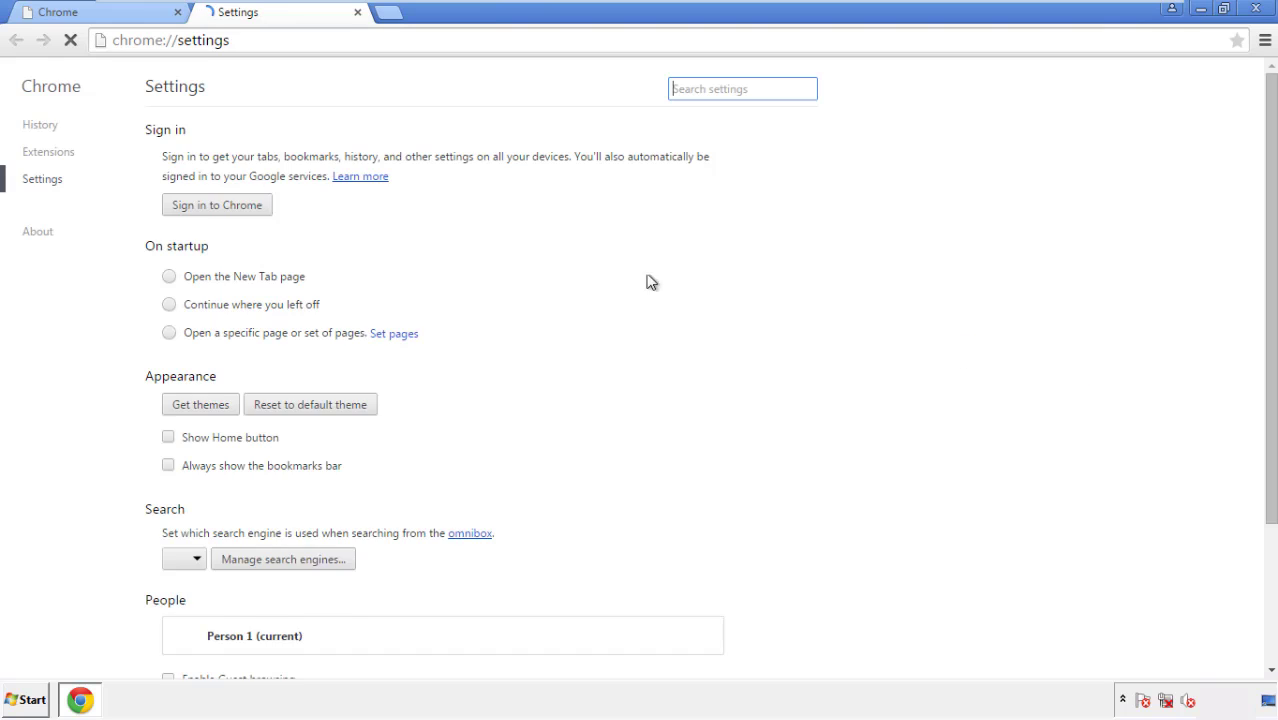
left_click(44, 126)
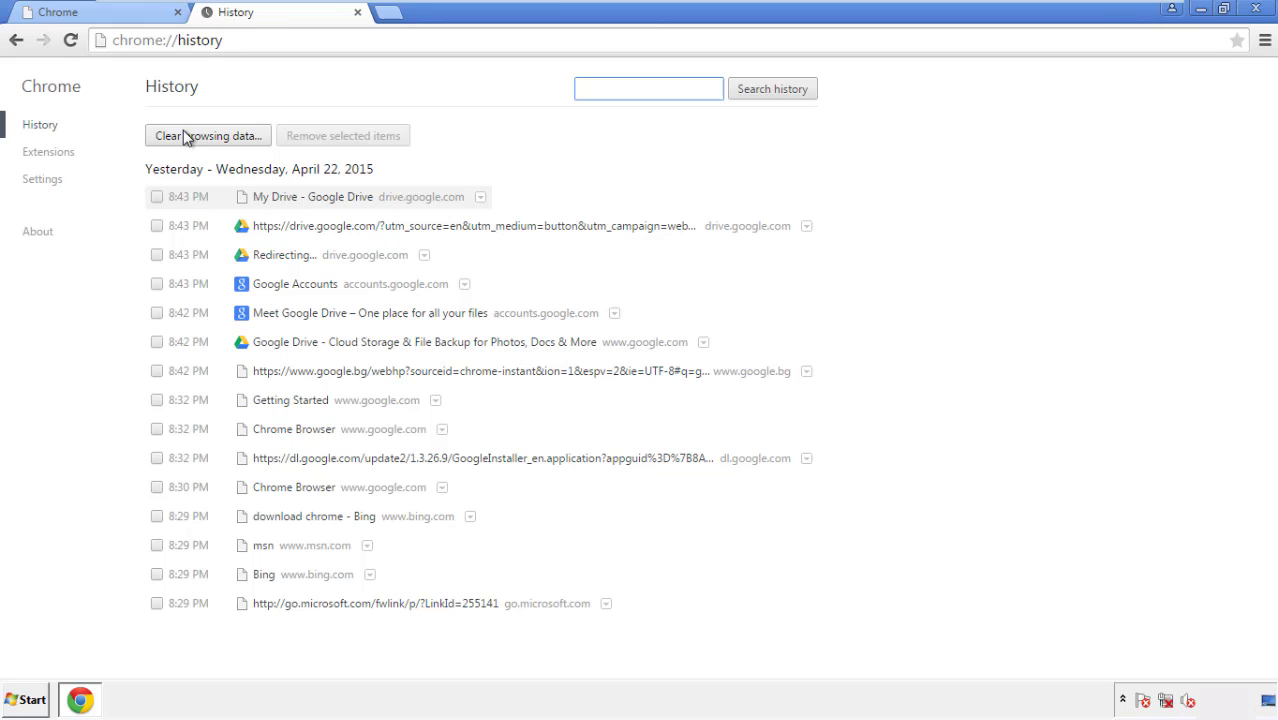
left_click(192, 139)
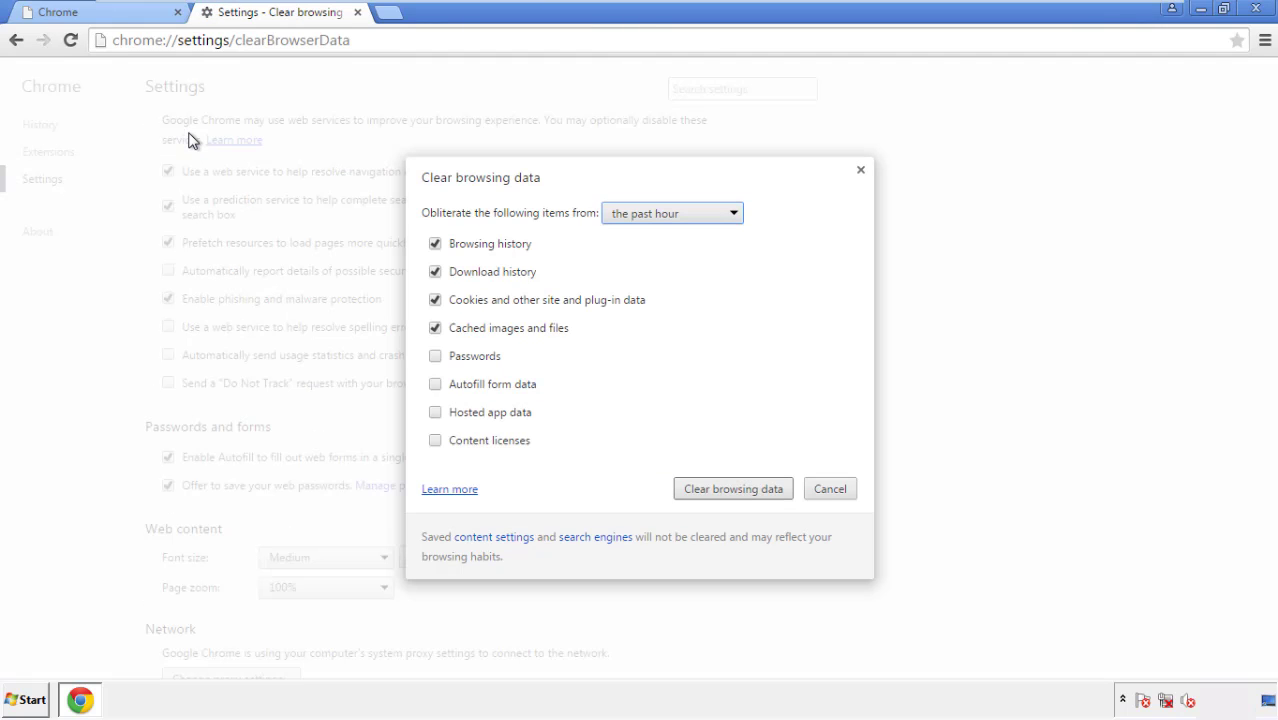
left_click(642, 214)
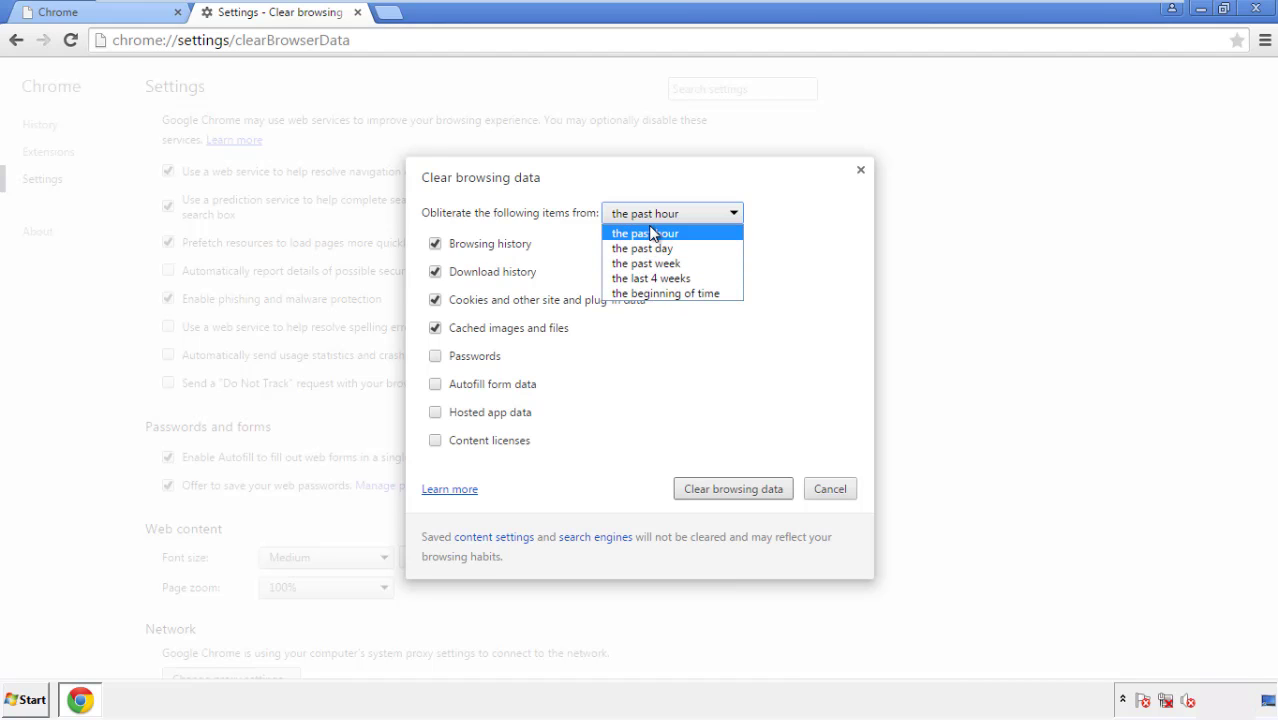
left_click(640, 294)
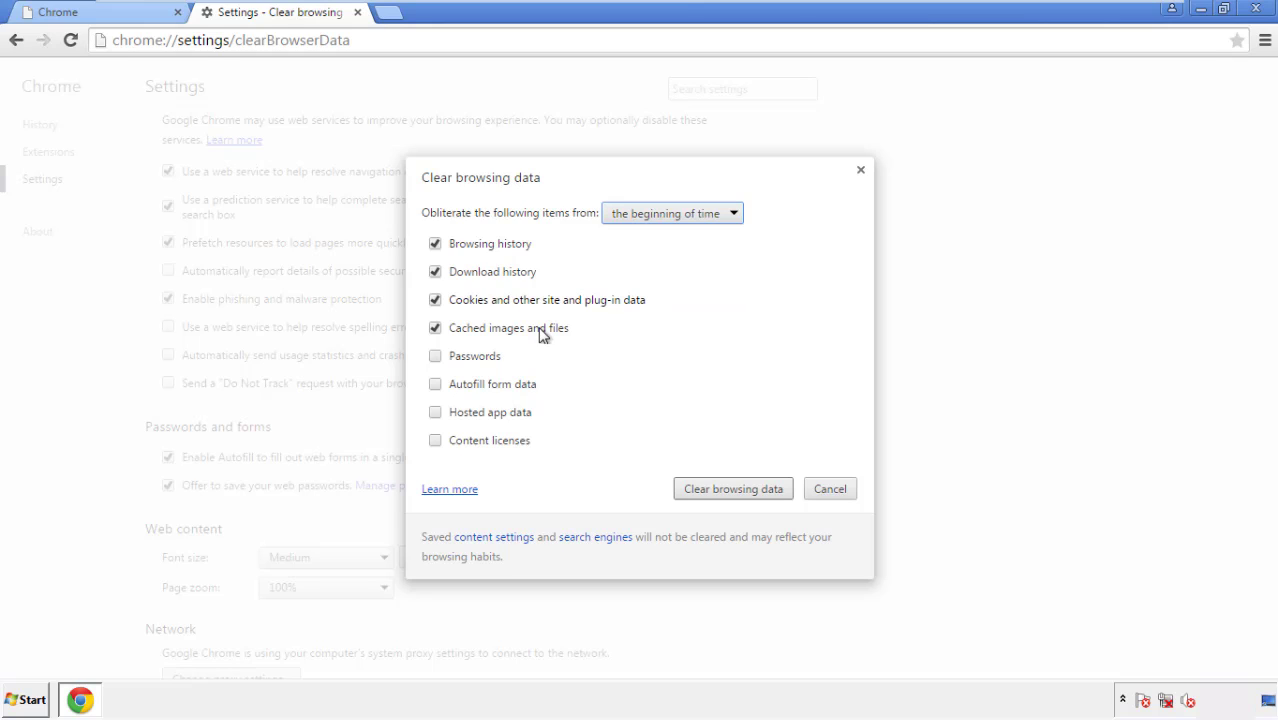
left_click(442, 388)
left_click(438, 415)
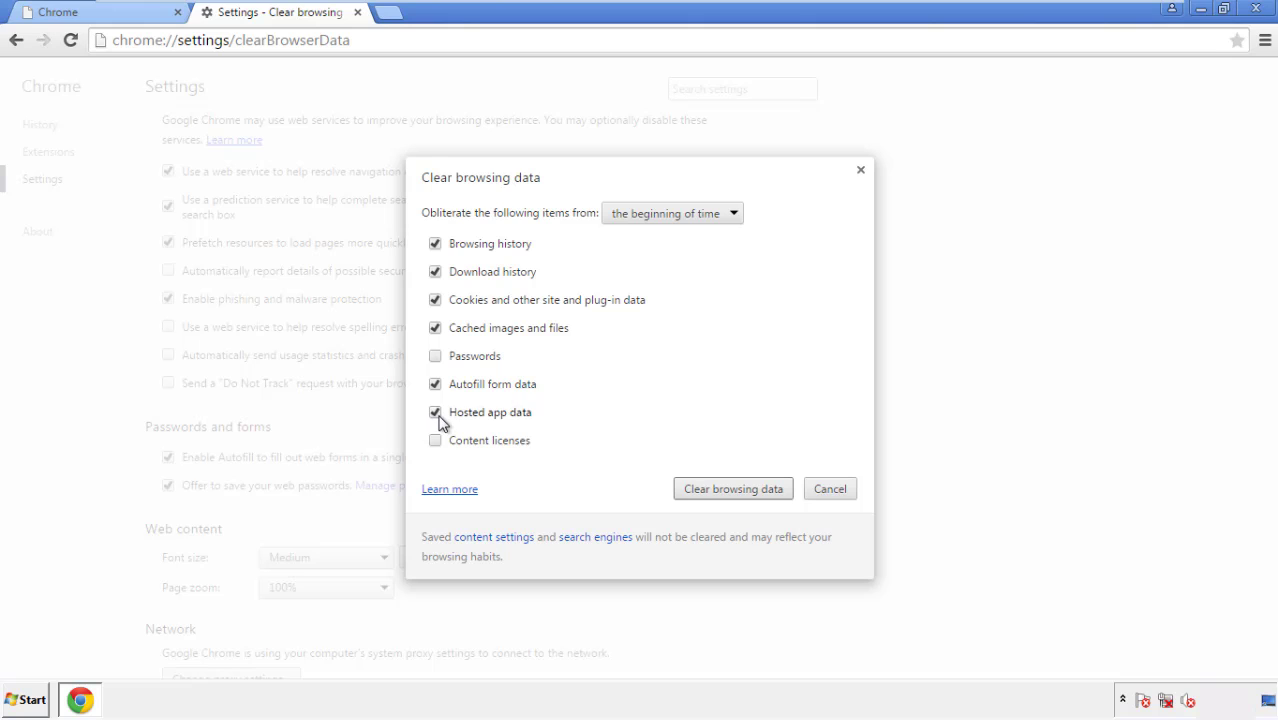
left_click(714, 490)
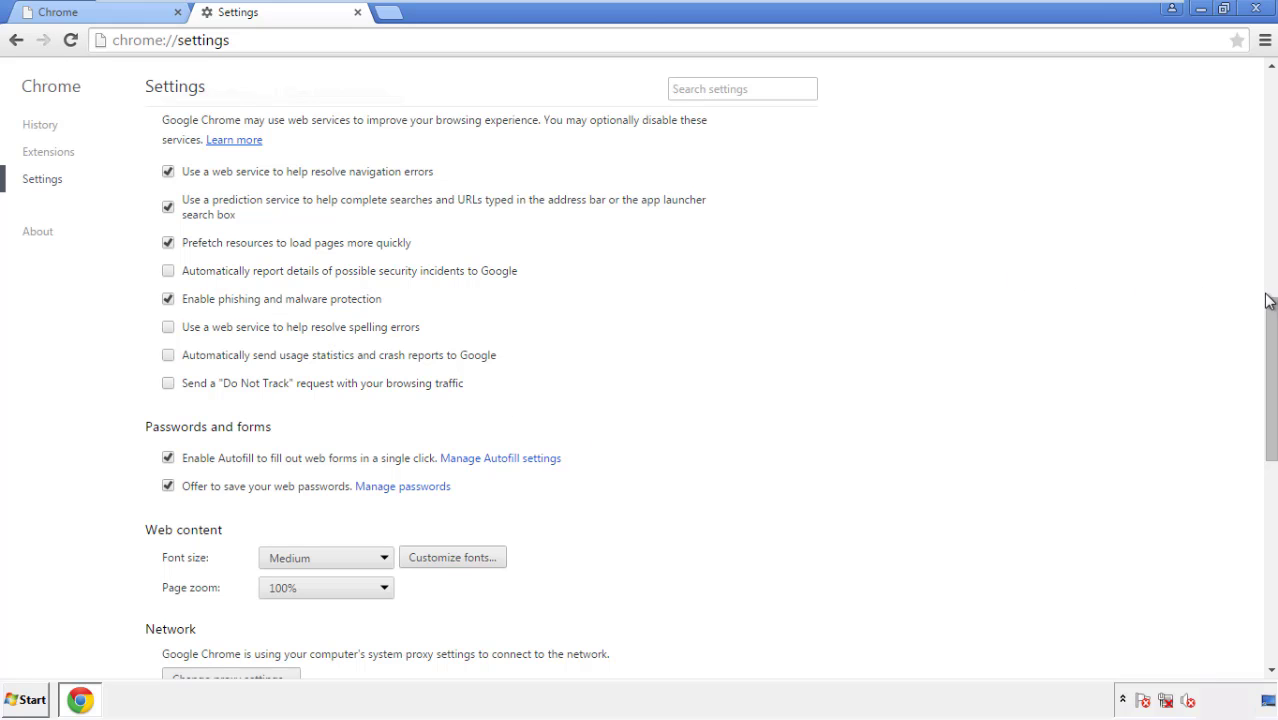
- Reset the Chrome settings to their original defaults and close the browser
left_click_drag(1270, 302, 1264, 556)
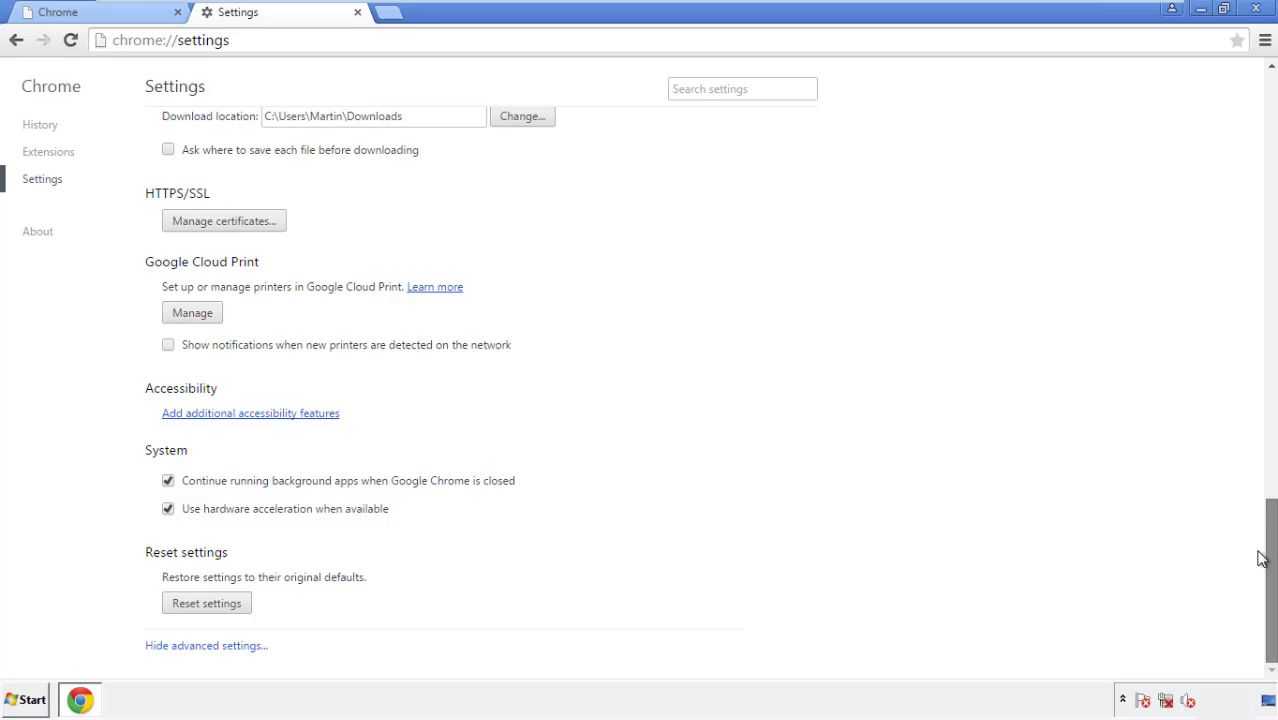
left_click(243, 608)
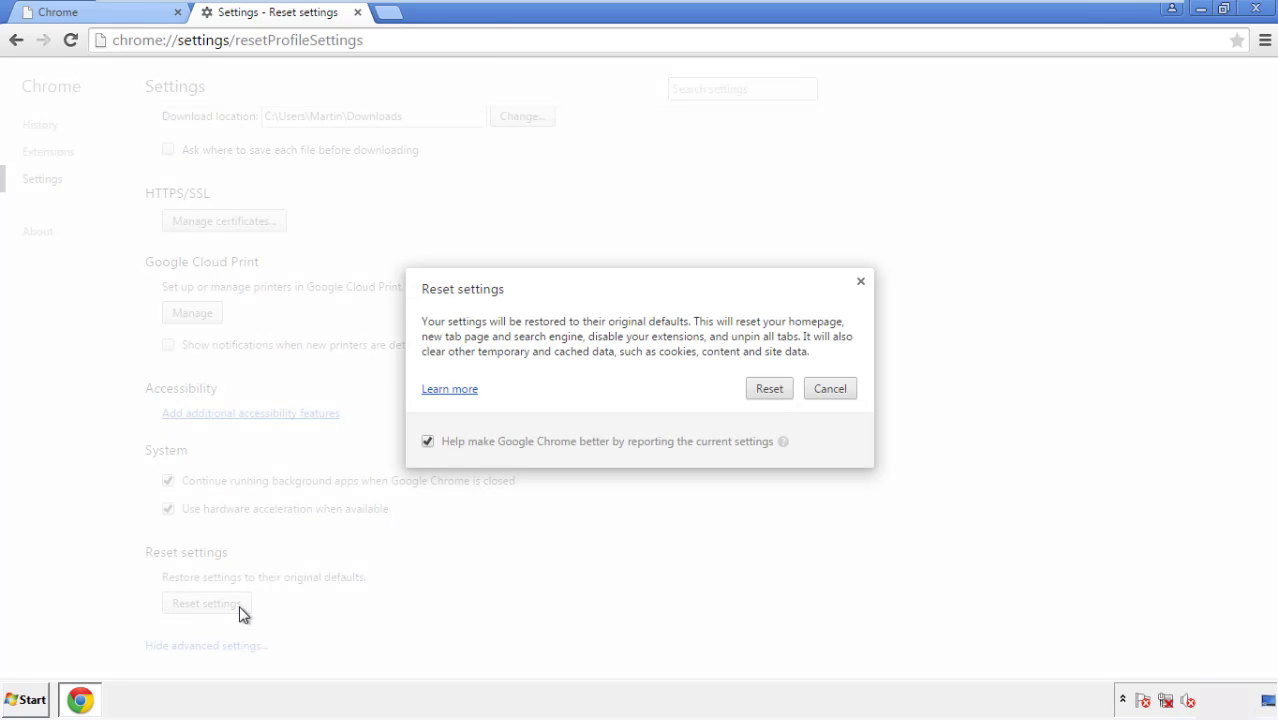
left_click(770, 388)
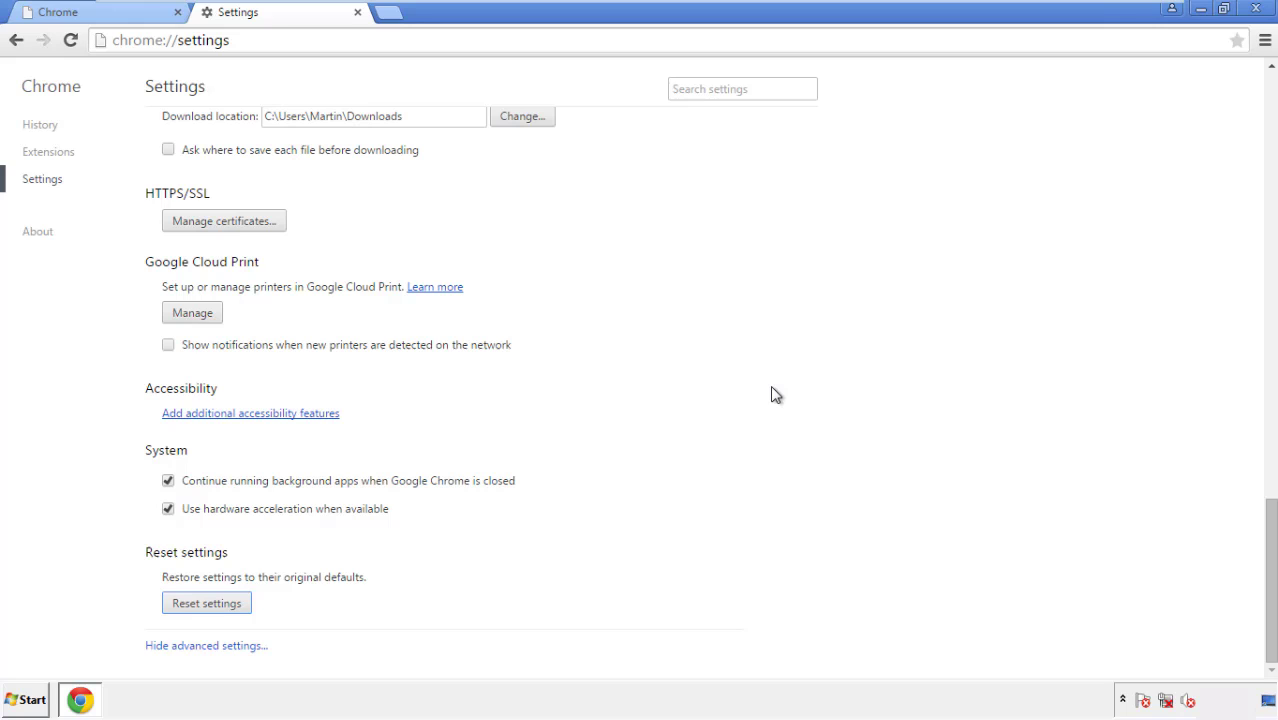
left_click(1255, 9)
left_click(689, 324)
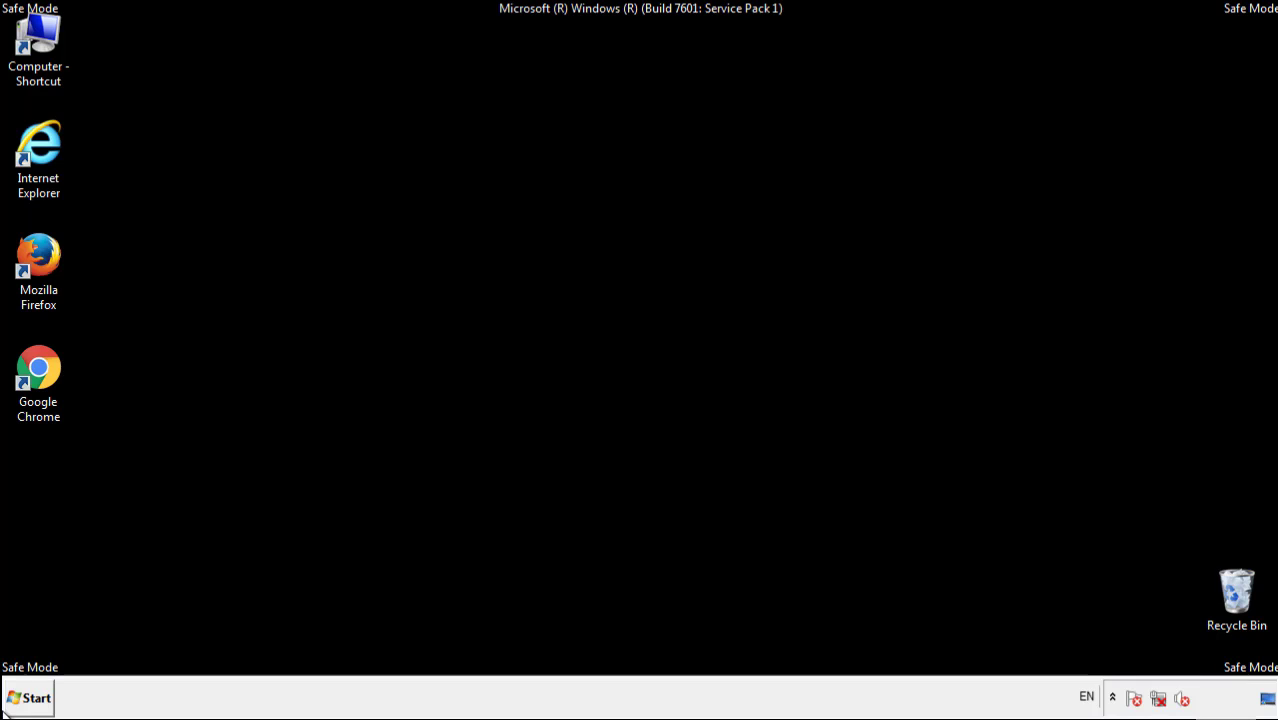
- Switch to Firefox, remove the Search Mine extension from the add-ons and close the browser
double_click(49, 250)
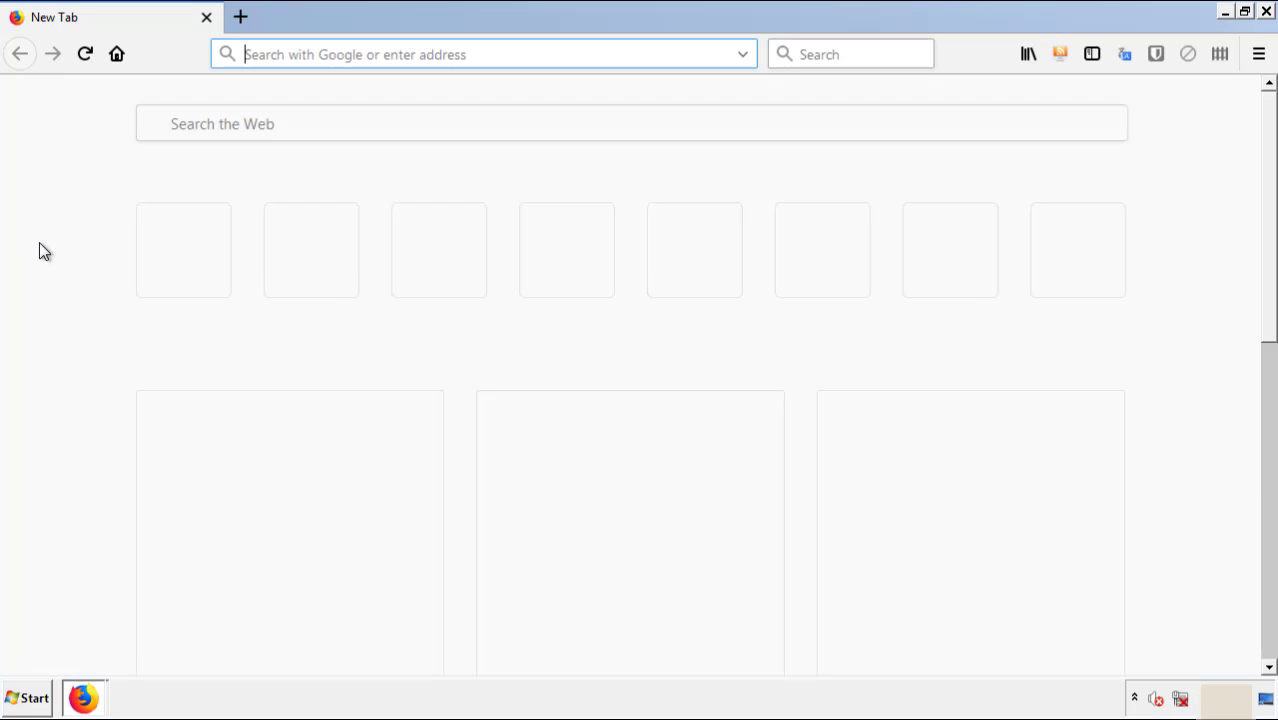
left_click(1258, 54)
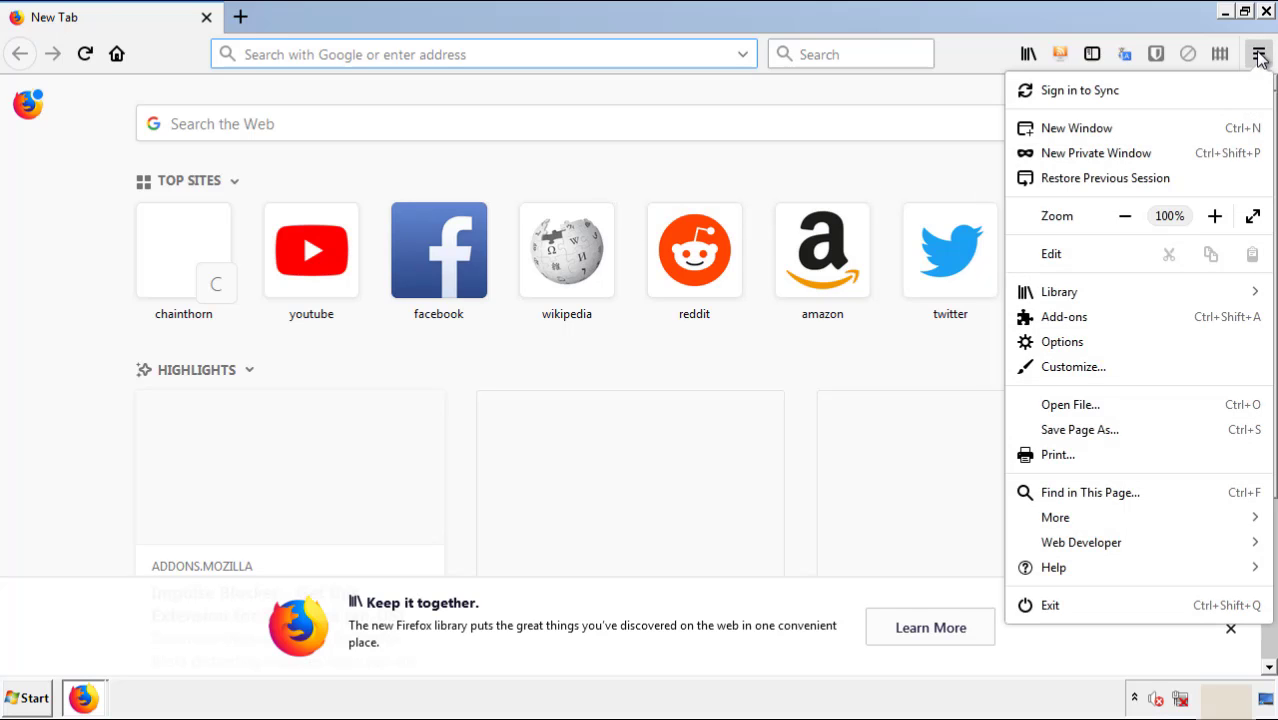
left_click(1180, 328)
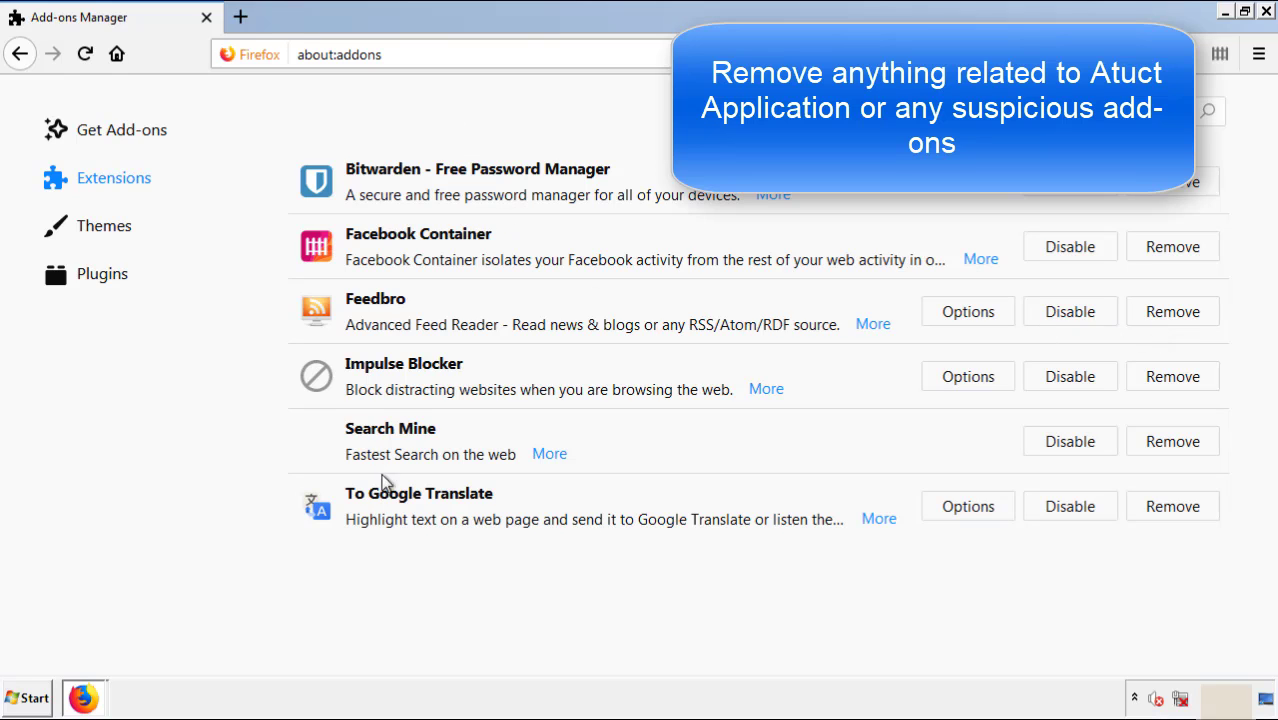
left_click(1166, 452)
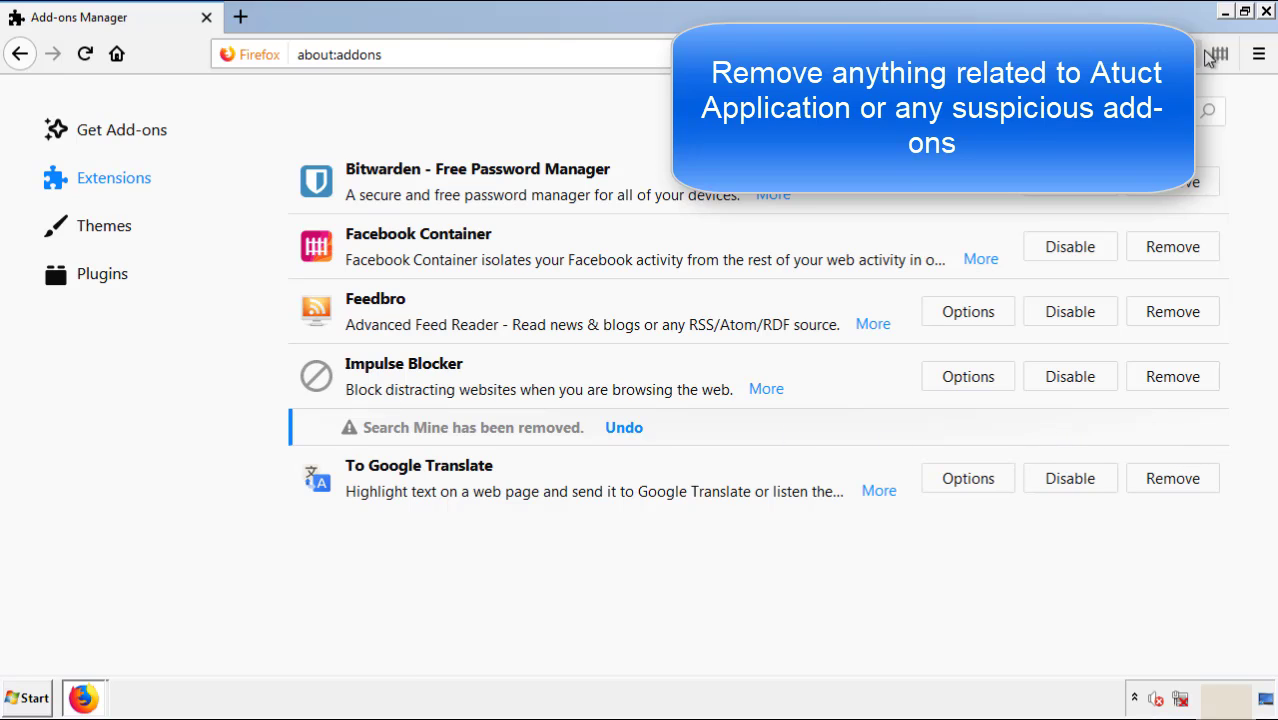
left_click(1266, 12)
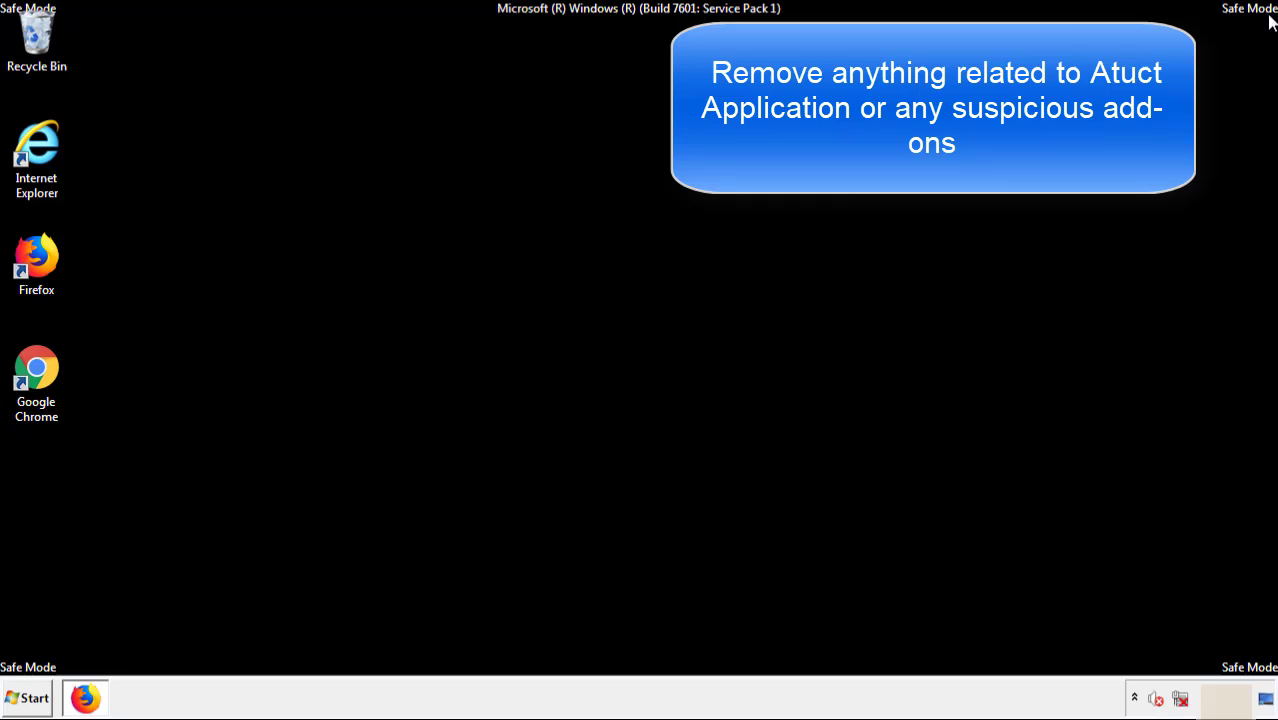
- Switch to Google Chrome, check the installed extensions, remove the Search Mine extension and close the browser
double_click(36, 372)
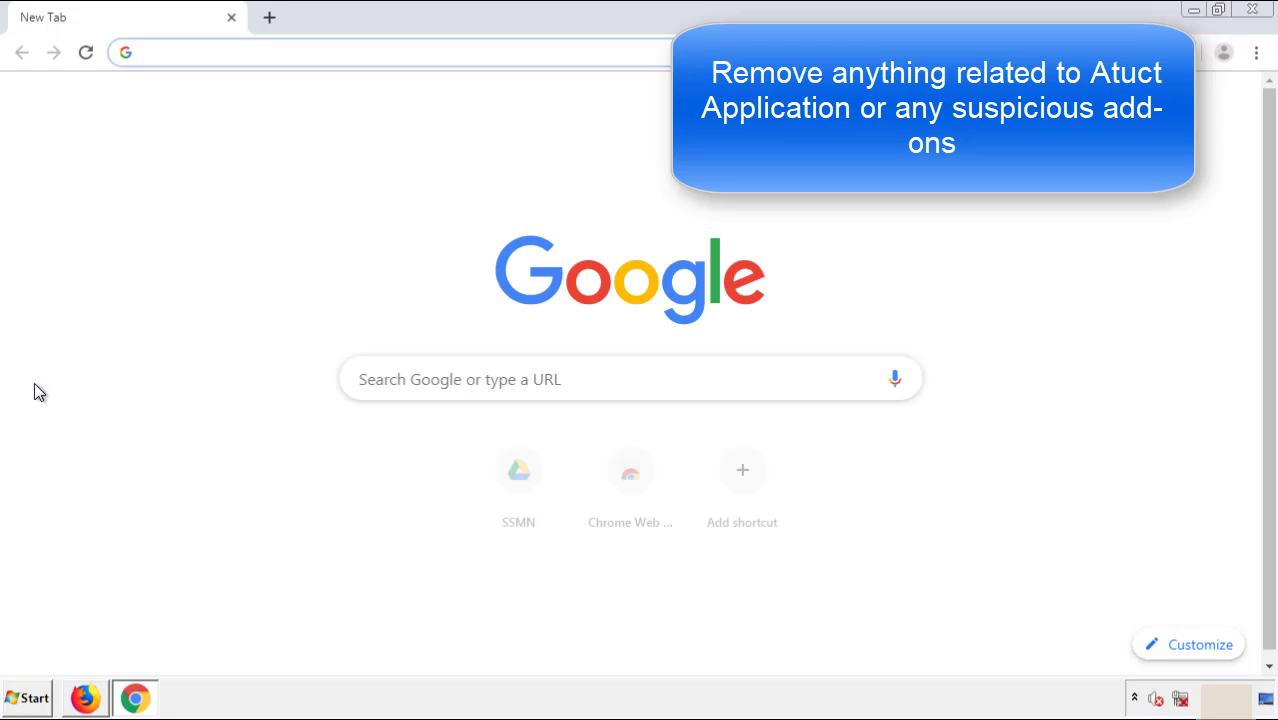
left_click(1256, 52)
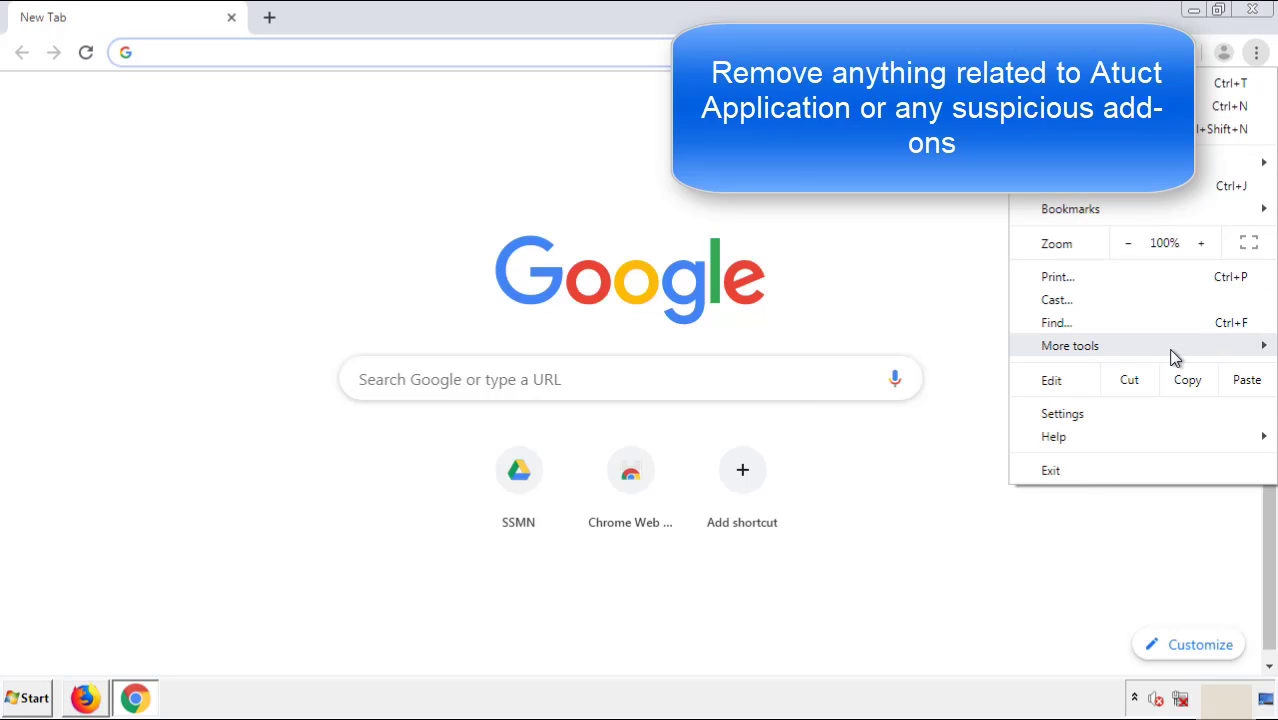
mouse_move(1147, 348)
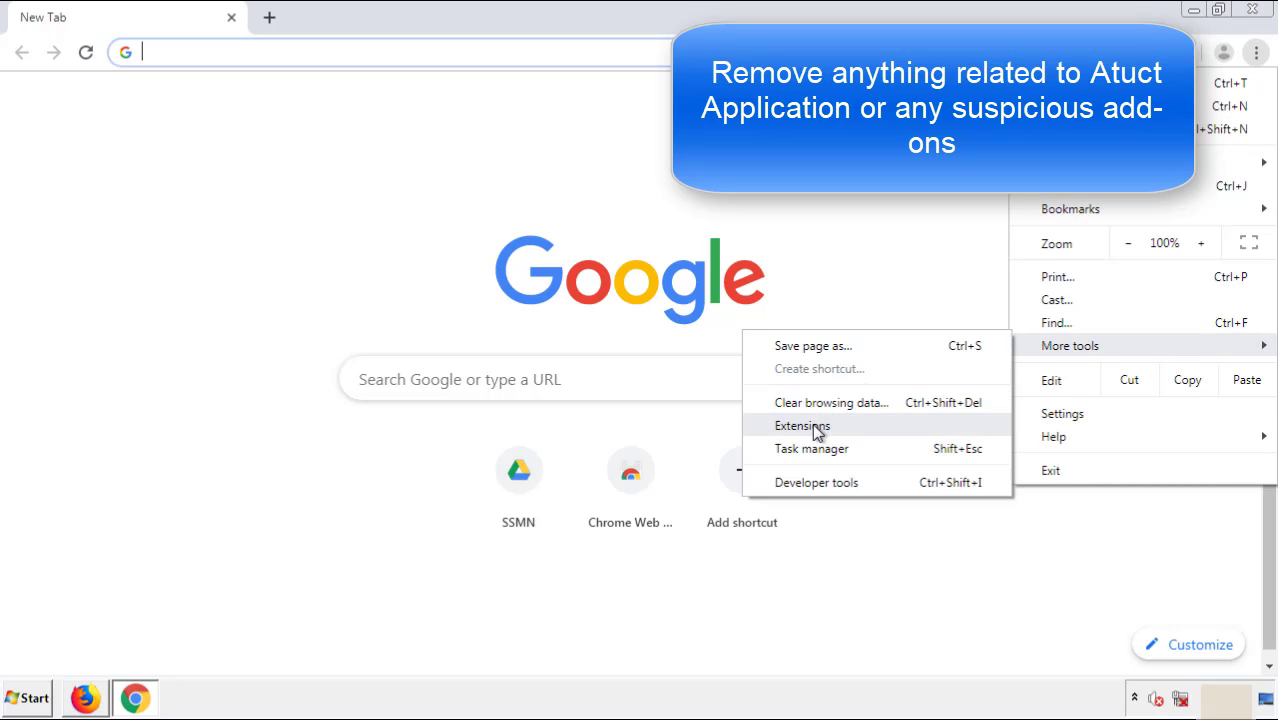
left_click(815, 425)
scroll(362, 325, "down", 8)
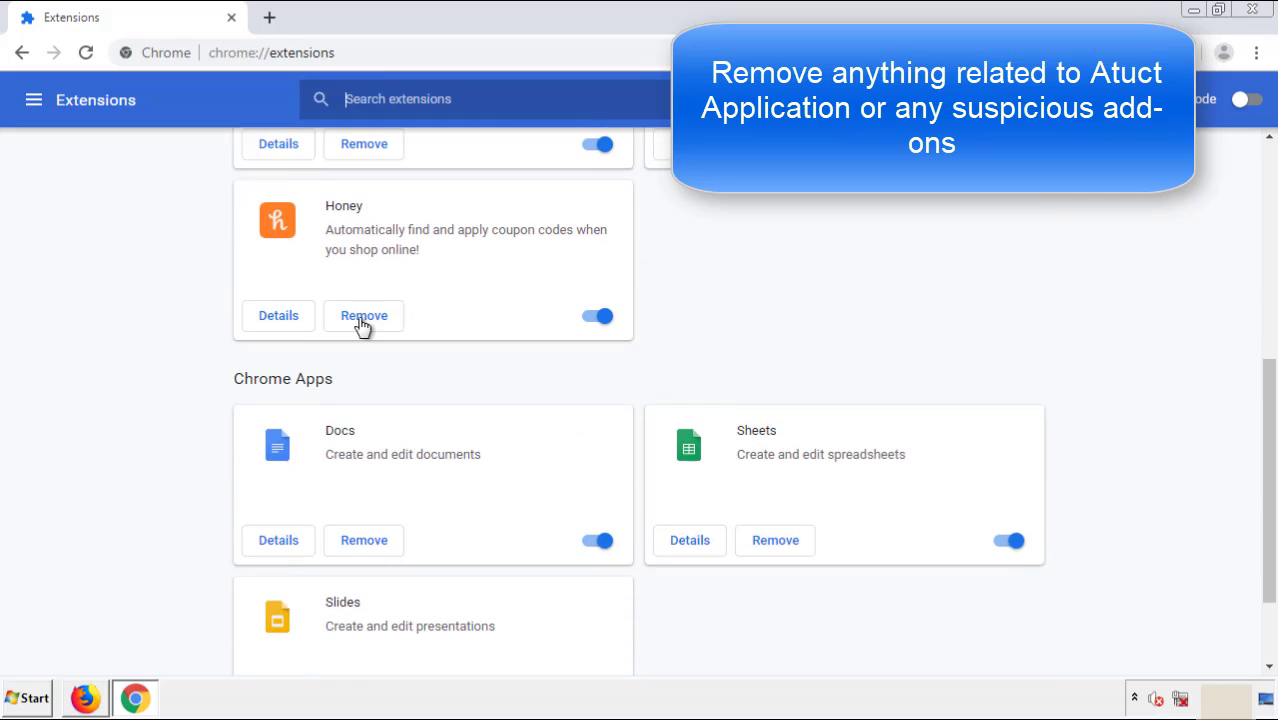
scroll(485, 365, "up", 8)
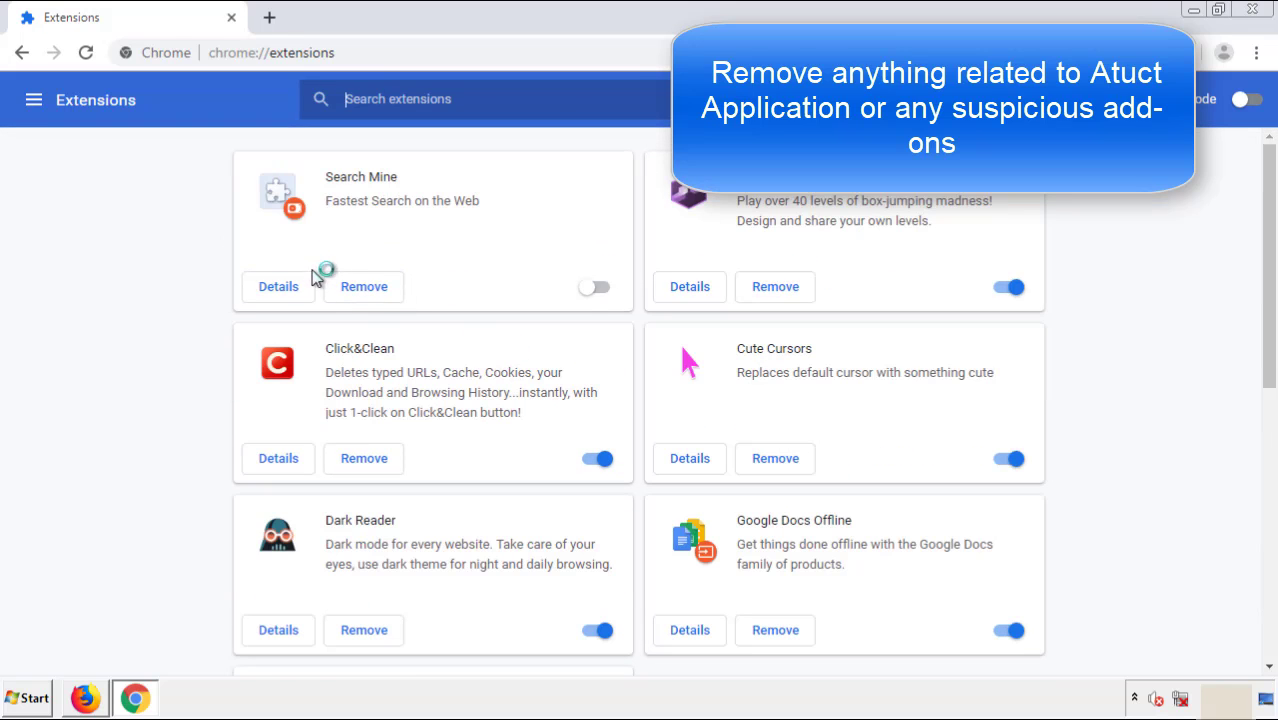
left_click(363, 290)
key("Return")
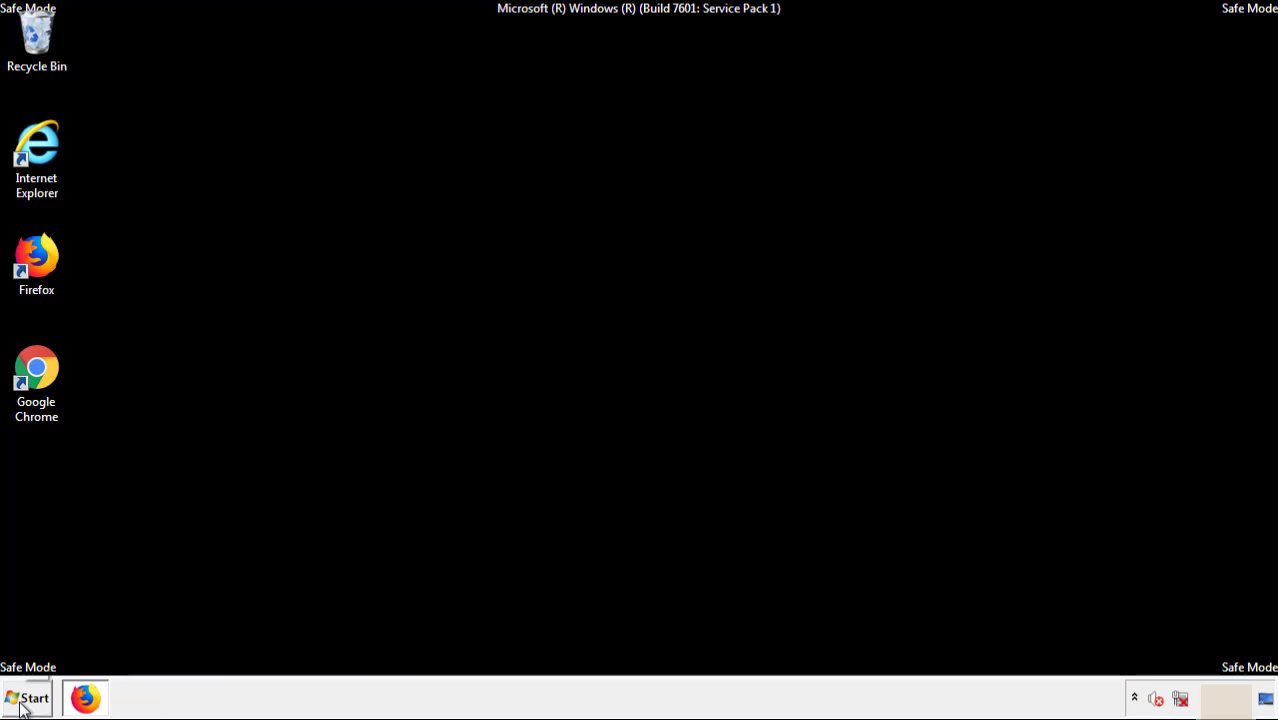
- Open the Windows shutdown options to restart the computer
left_click(27, 702)
mouse_move(346, 655)
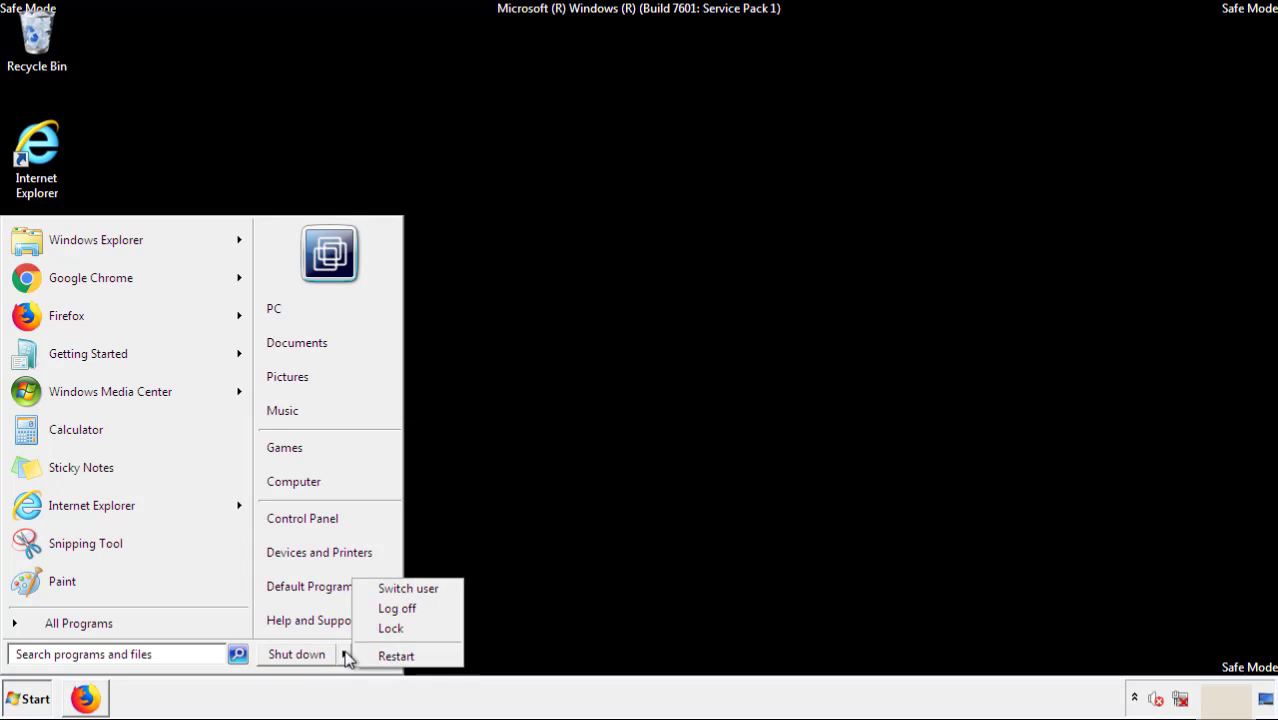